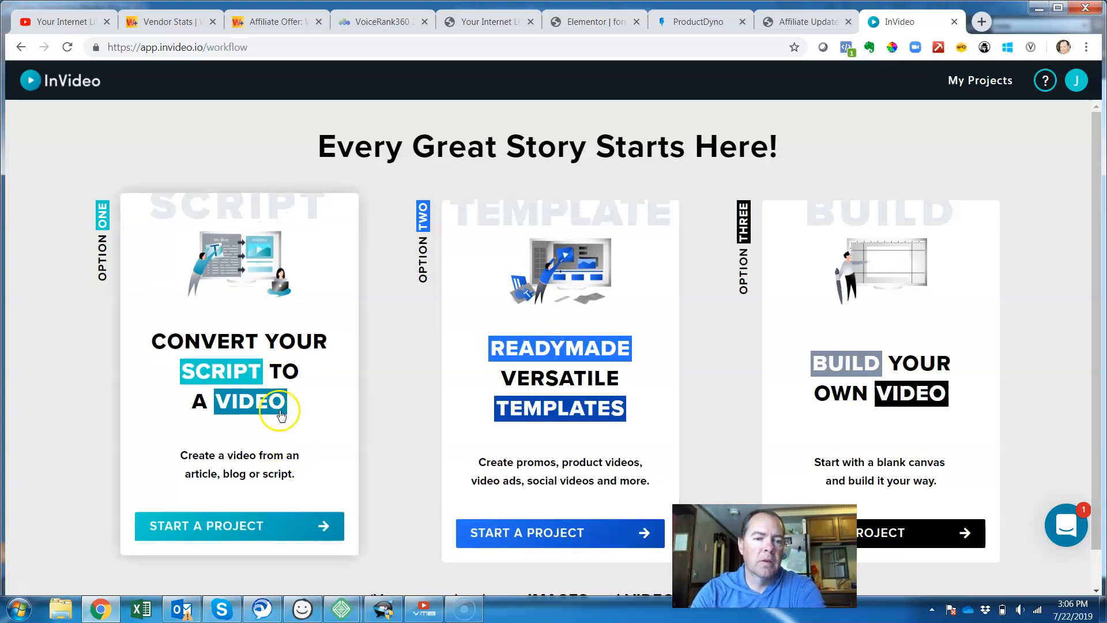
# - Start a Build Your Own Video project from a blank canvas with the 16:9 YouTube & Facebook dimension
pyautogui.click(260, 387)
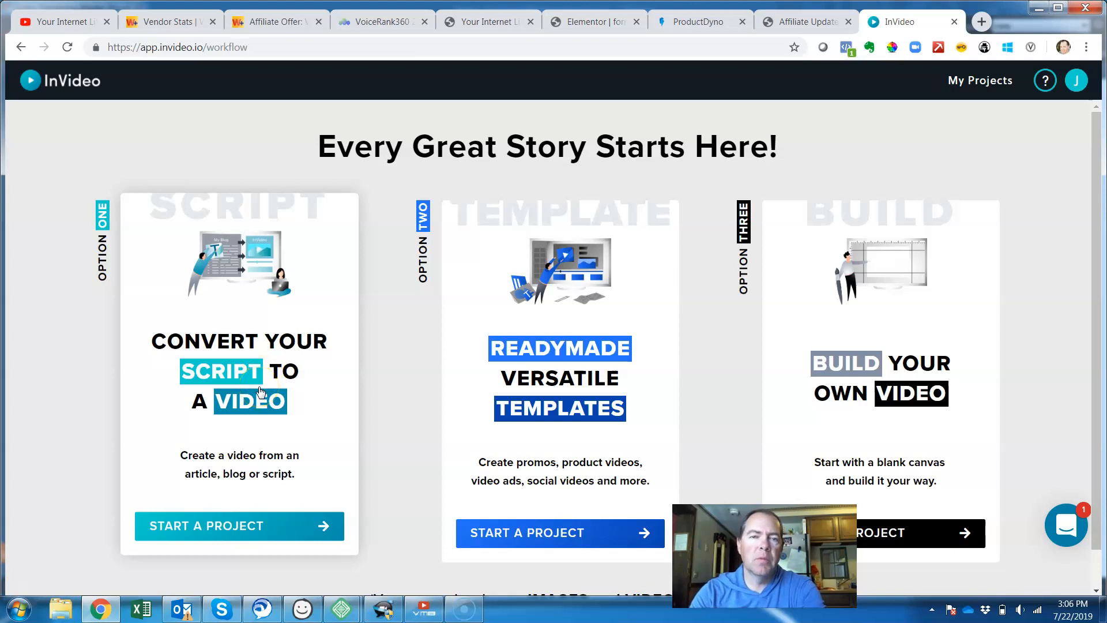
pyautogui.click(252, 370)
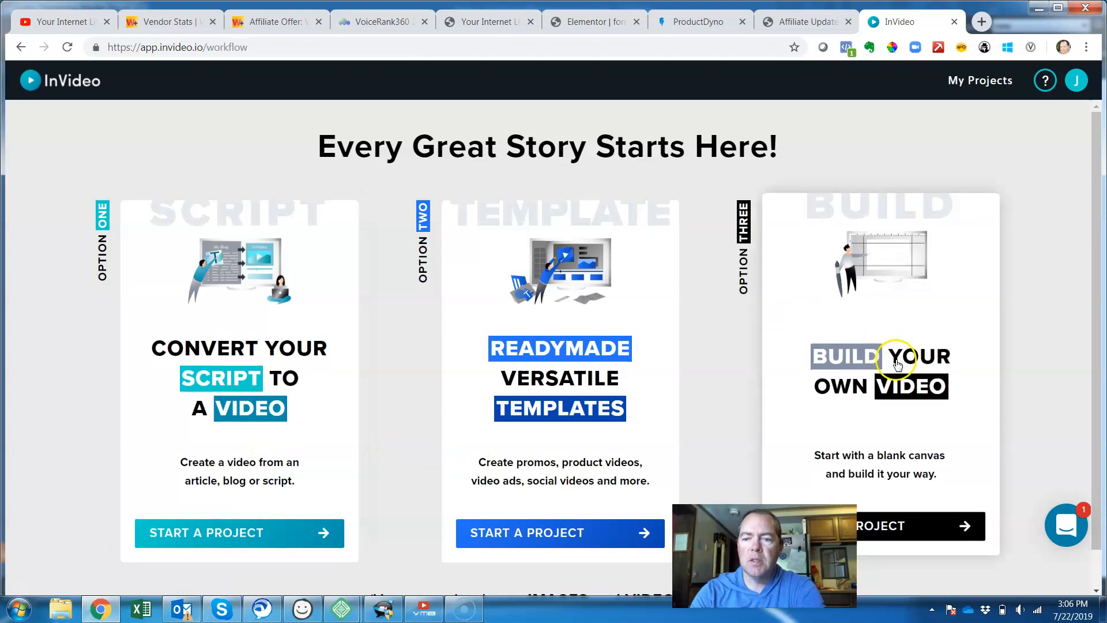
pyautogui.click(844, 393)
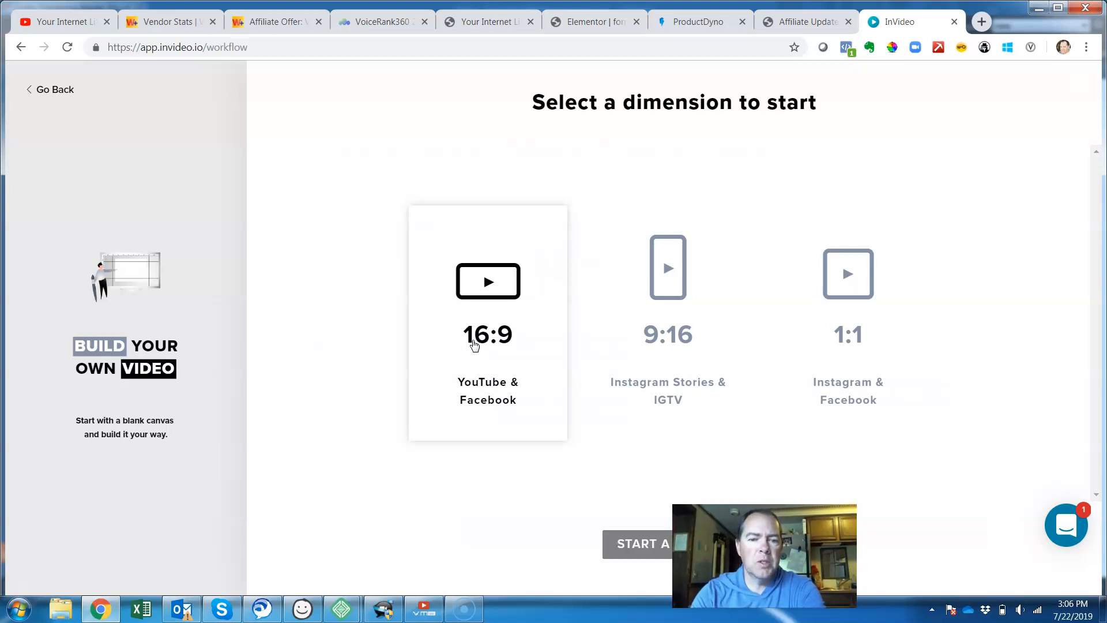
pyautogui.click(828, 260)
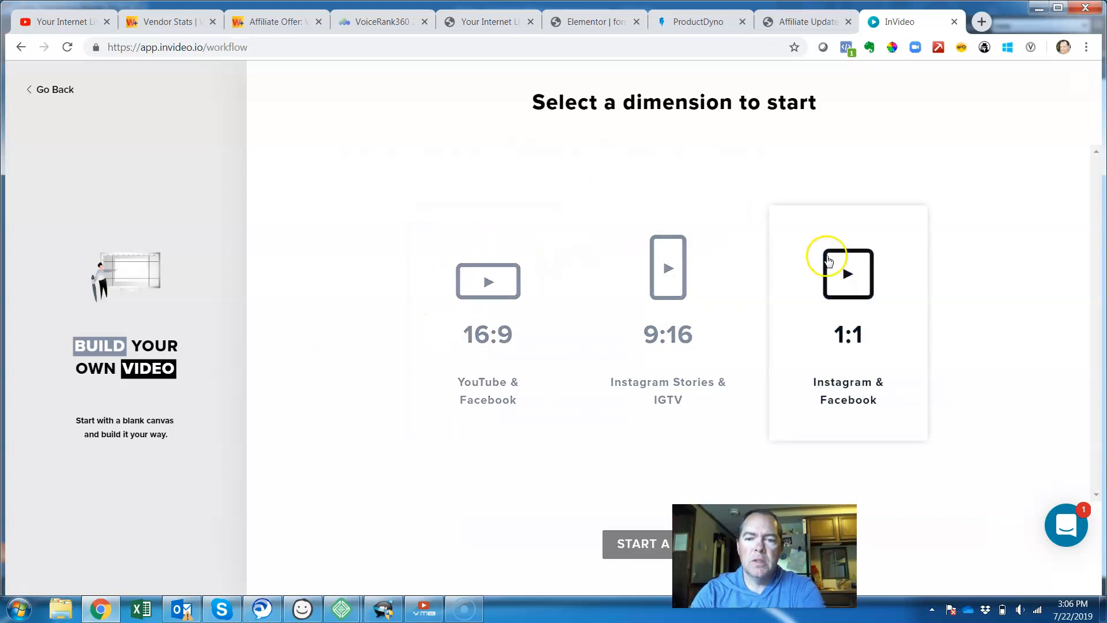
pyautogui.click(512, 343)
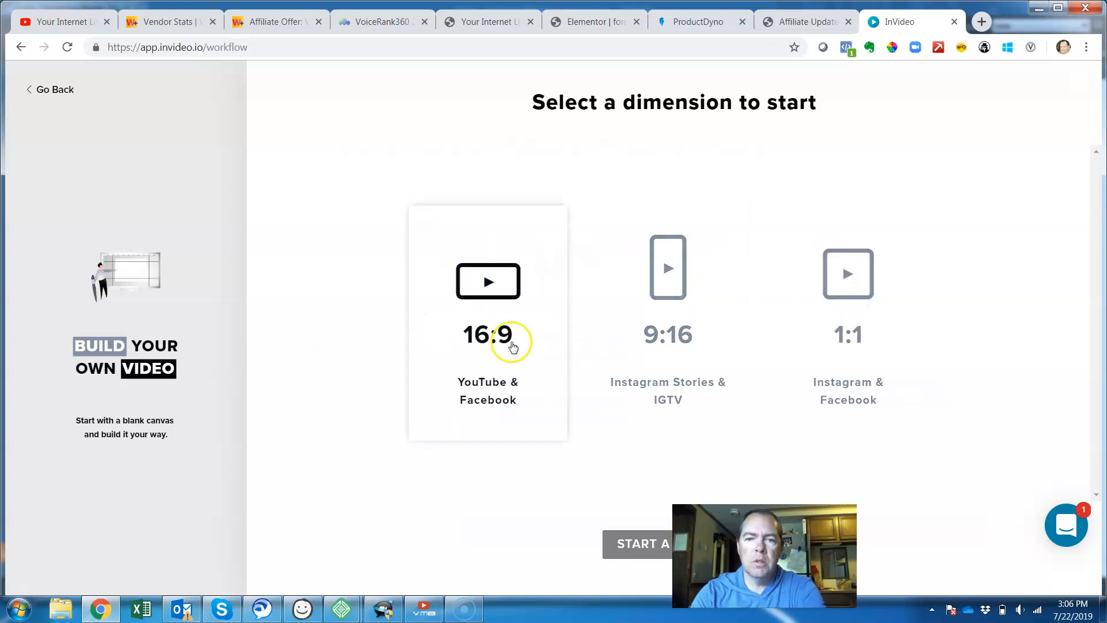
pyautogui.click(452, 351)
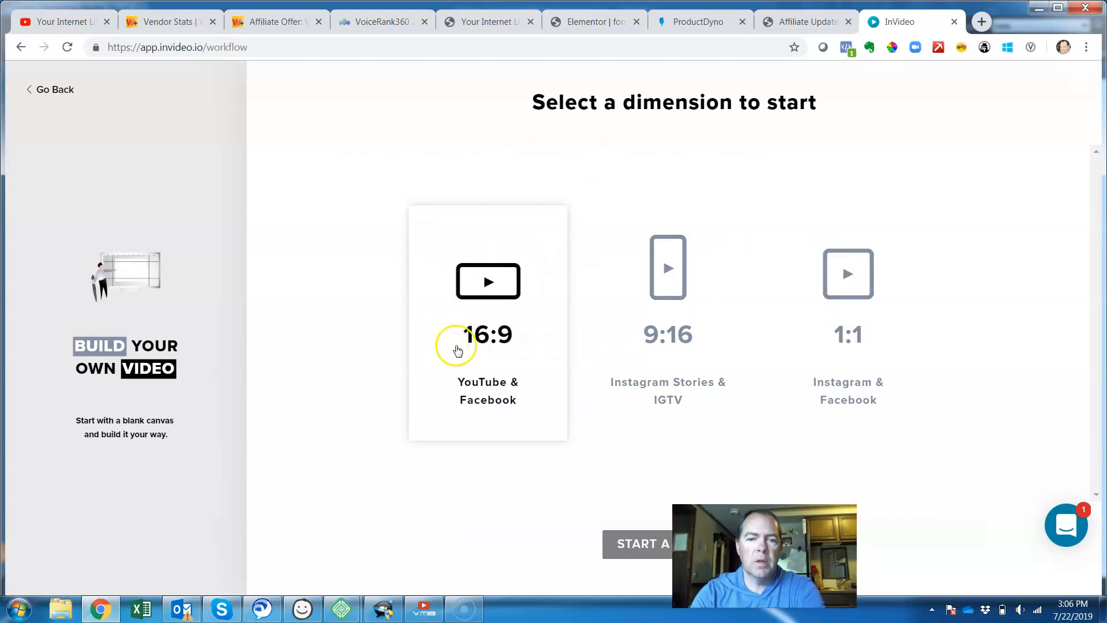
pyautogui.click(404, 465)
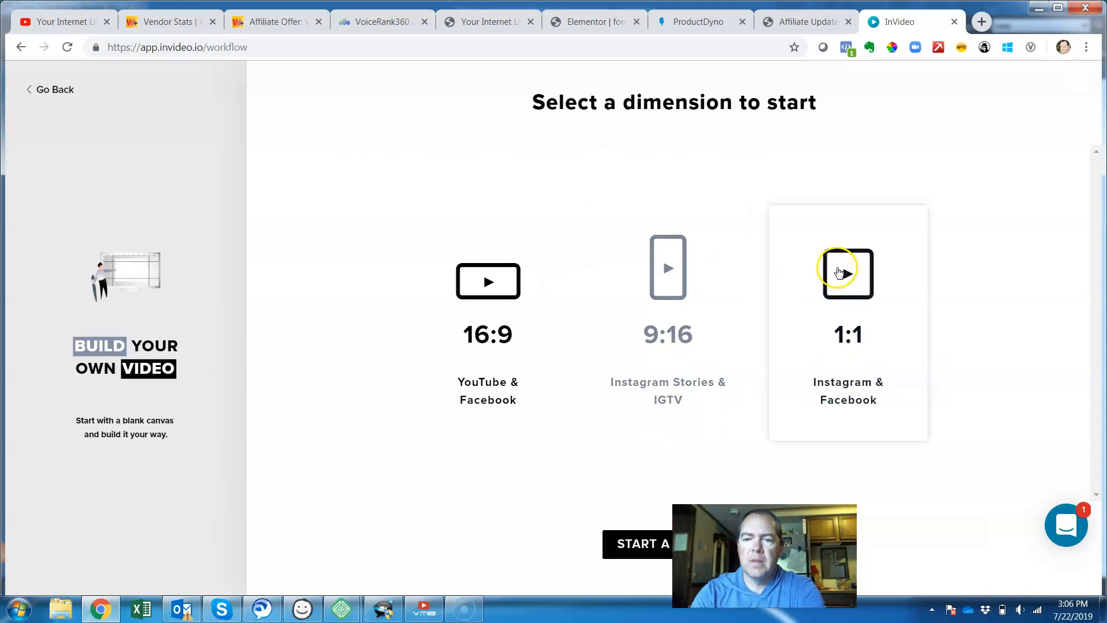
pyautogui.click(623, 553)
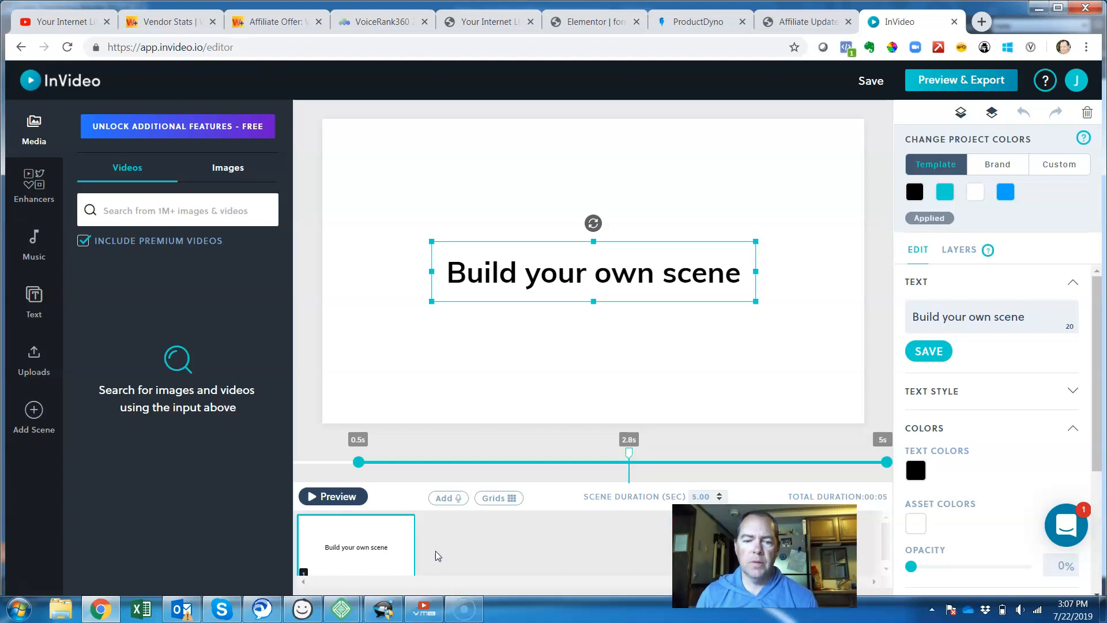
# - Delete the "Build your own scene" placeholder text from the scene
pyautogui.moveTo(379, 567)
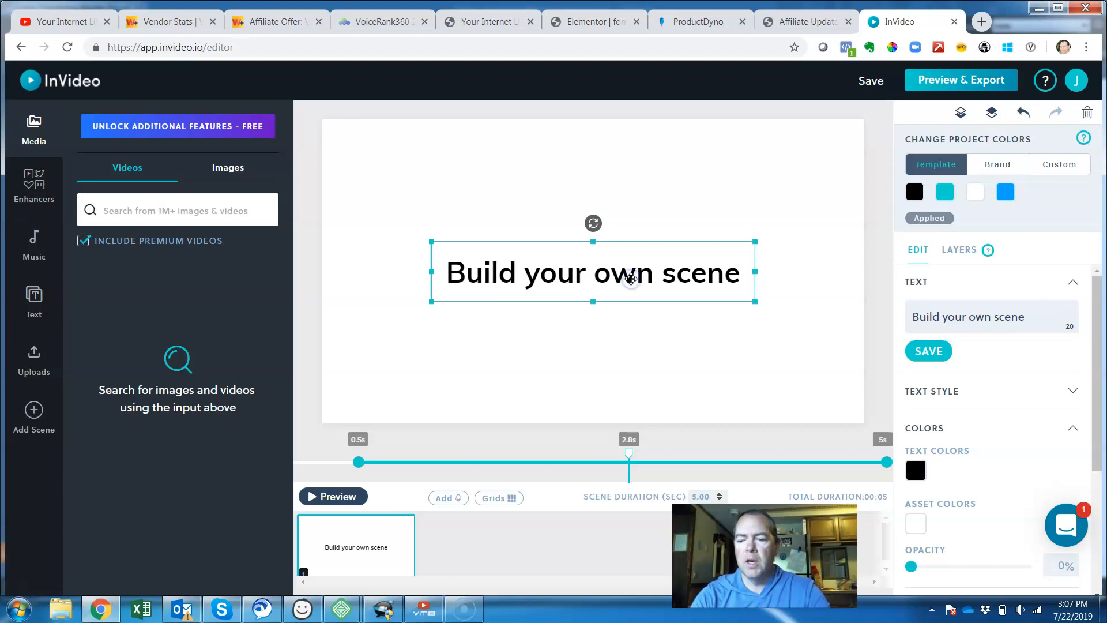
pyautogui.press('Delete')
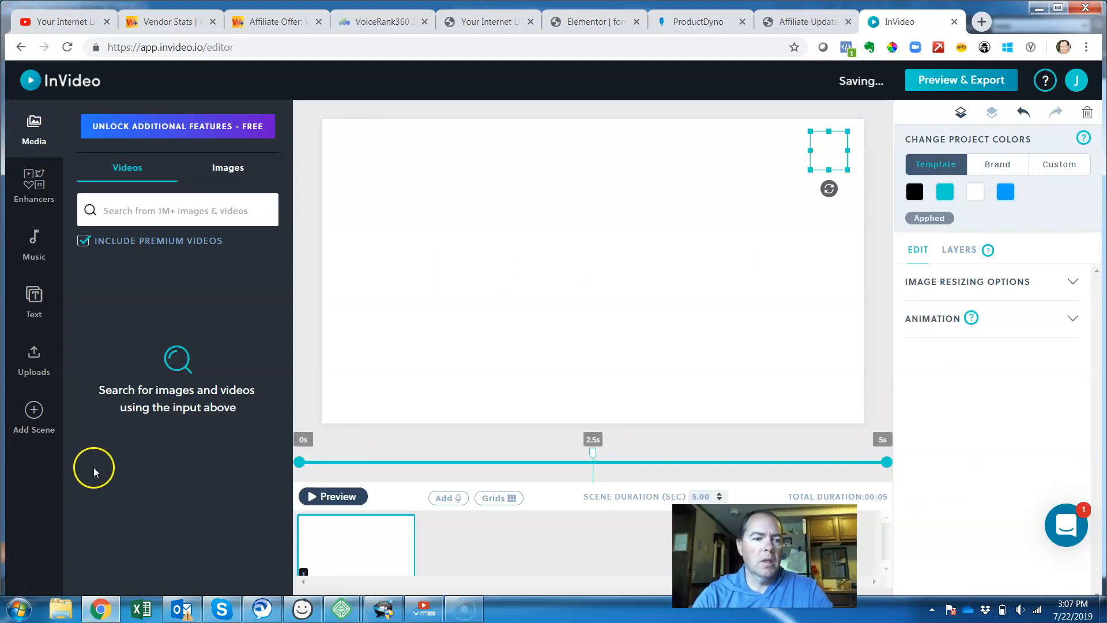
# - Add the uploaded "your internet lifestyle" logo to the scene, shrink it and move it to the middle of the canvas
pyautogui.click(26, 363)
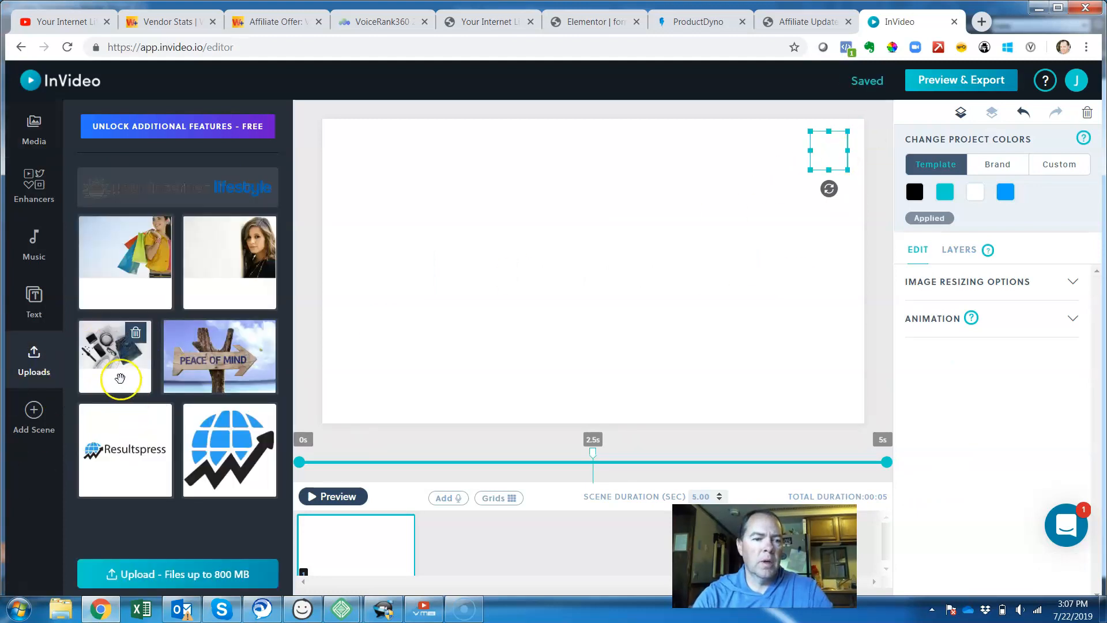
pyautogui.click(189, 198)
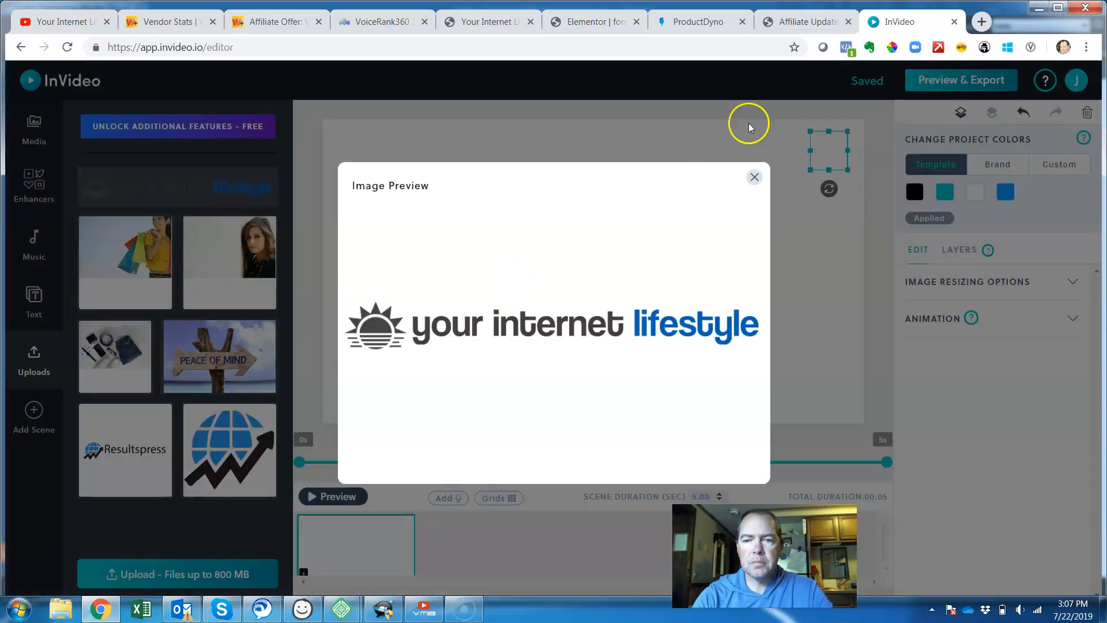
pyautogui.click(754, 178)
pyautogui.click(186, 184)
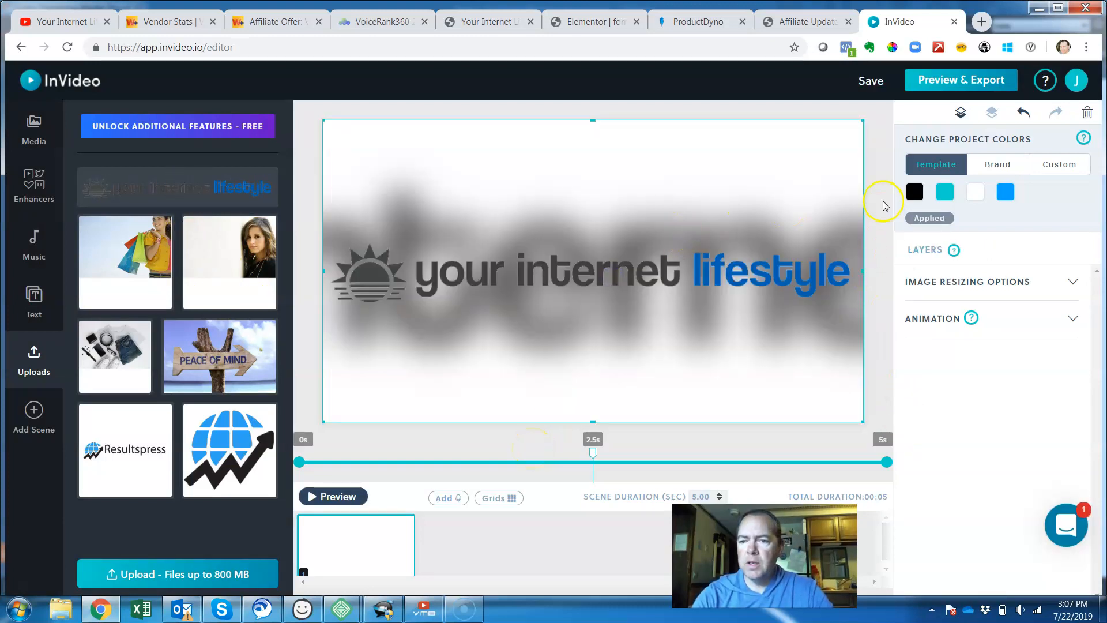
pyautogui.moveTo(864, 120); pyautogui.dragTo(541, 345)
pyautogui.moveTo(452, 400); pyautogui.dragTo(617, 301)
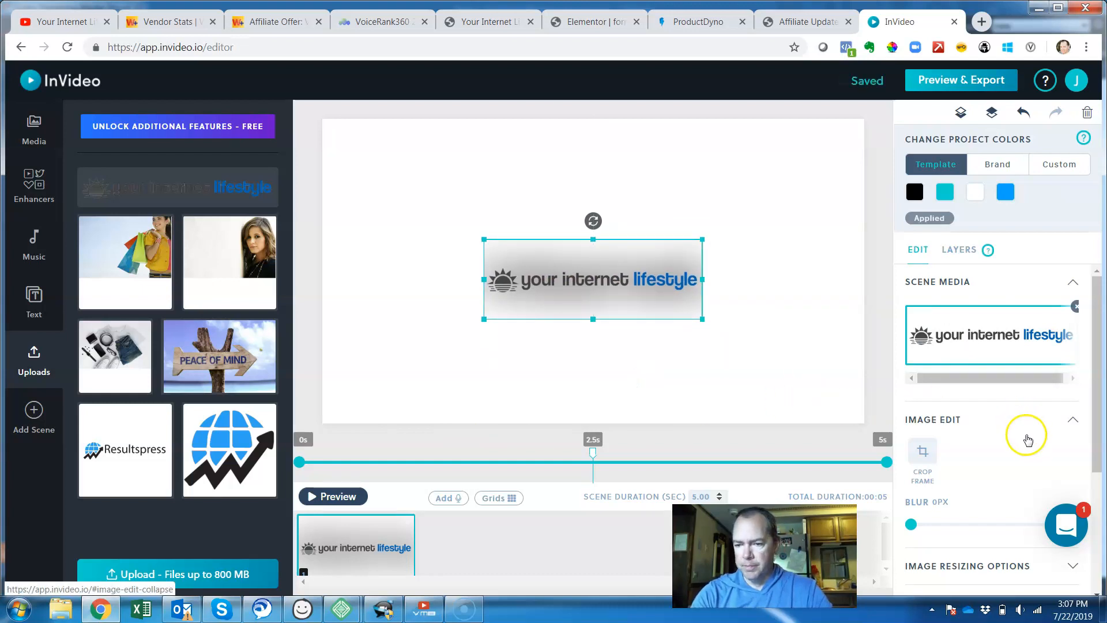
# - Examine the logo's filter, animation and image edit settings and the scene's layer list
pyautogui.scroll(-2, 1015, 444)
pyautogui.scroll(-1, 1009, 458)
pyautogui.click(928, 464)
pyautogui.scroll(-3, 946, 461)
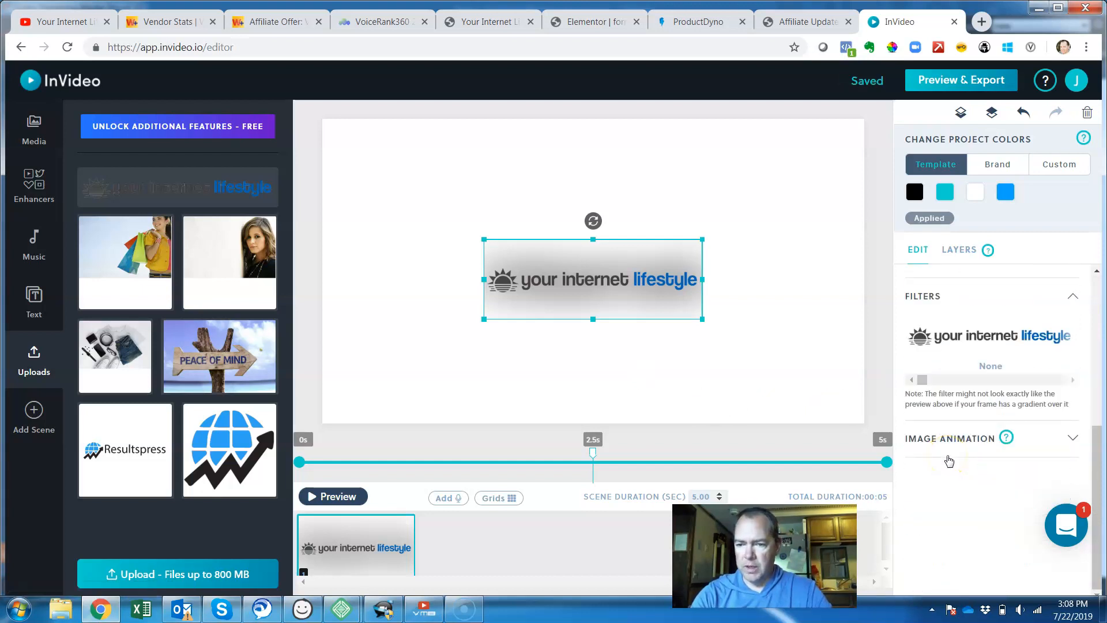
pyautogui.click(951, 452)
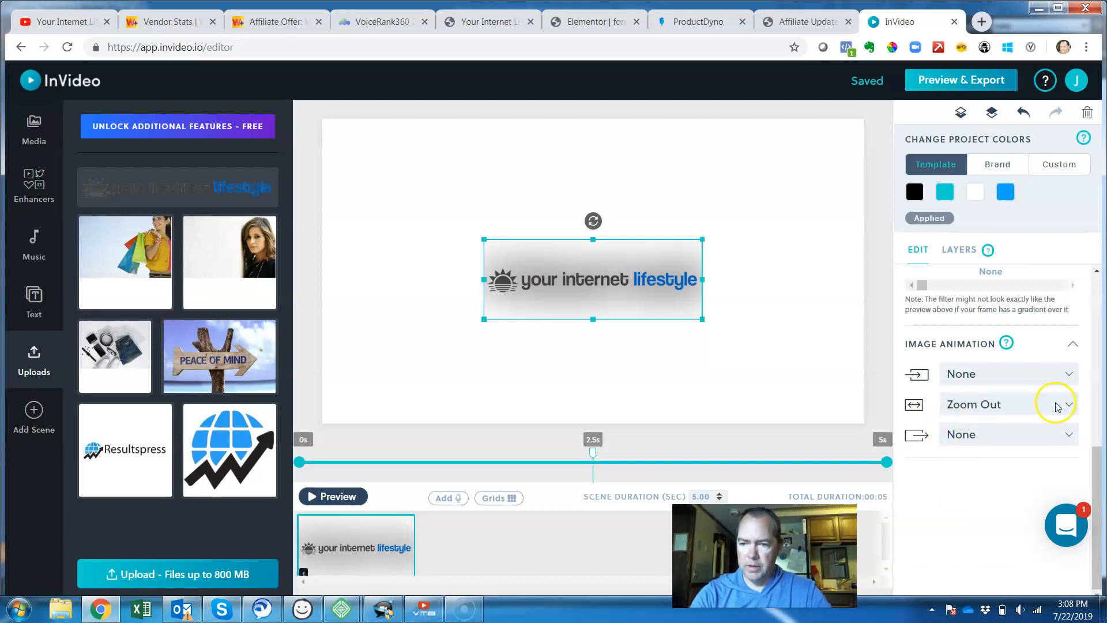
pyautogui.scroll(5, 973, 440)
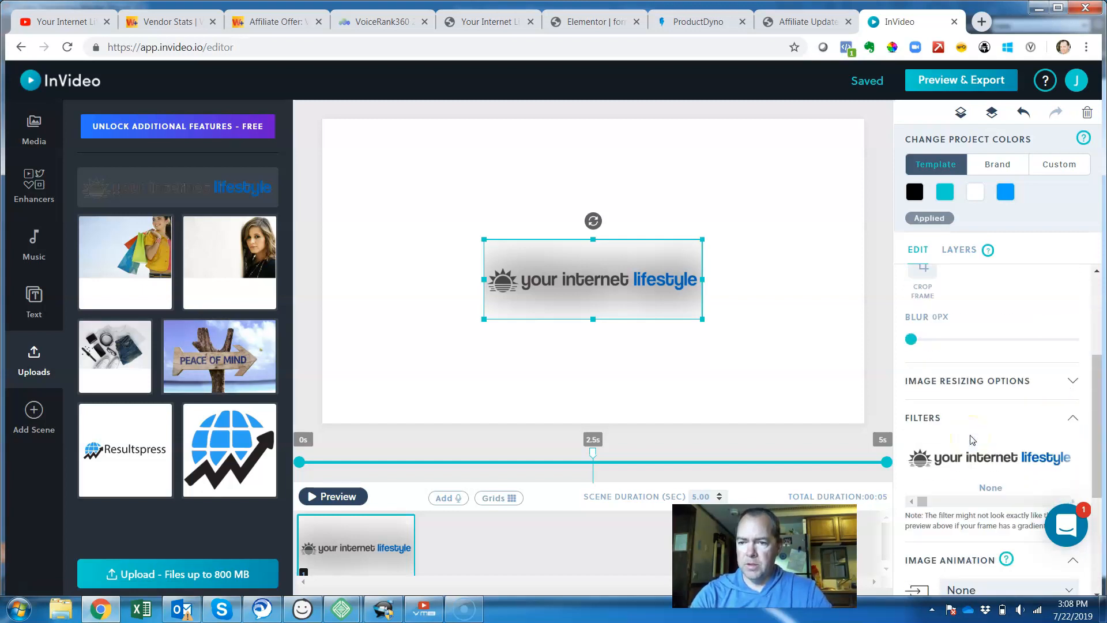
pyautogui.scroll(3, 973, 440)
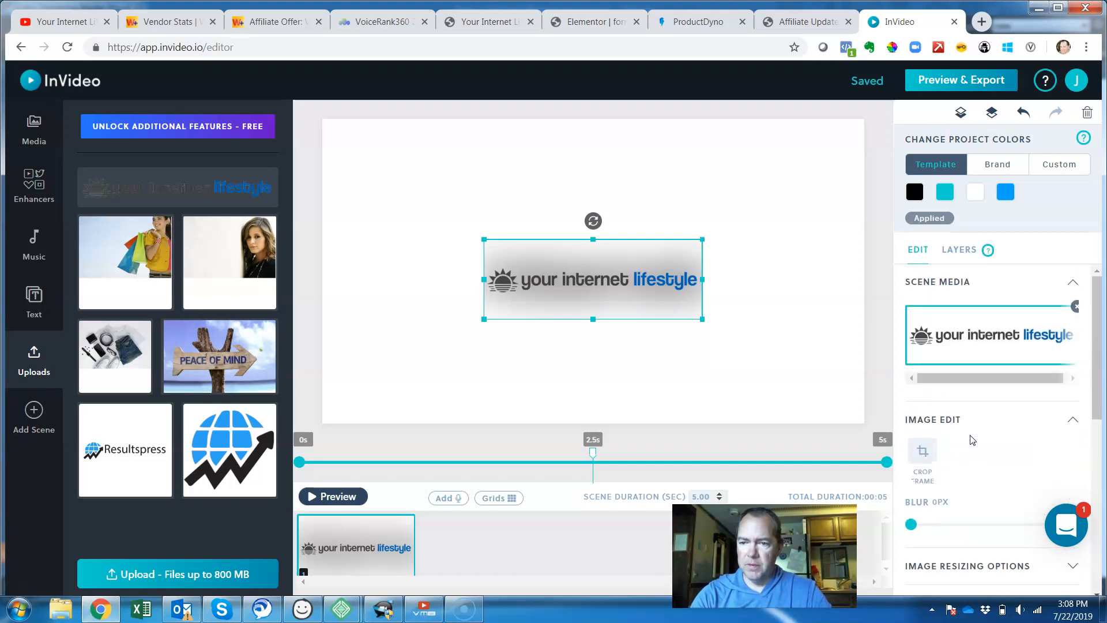
pyautogui.scroll(-1, 973, 440)
pyautogui.scroll(1, 973, 440)
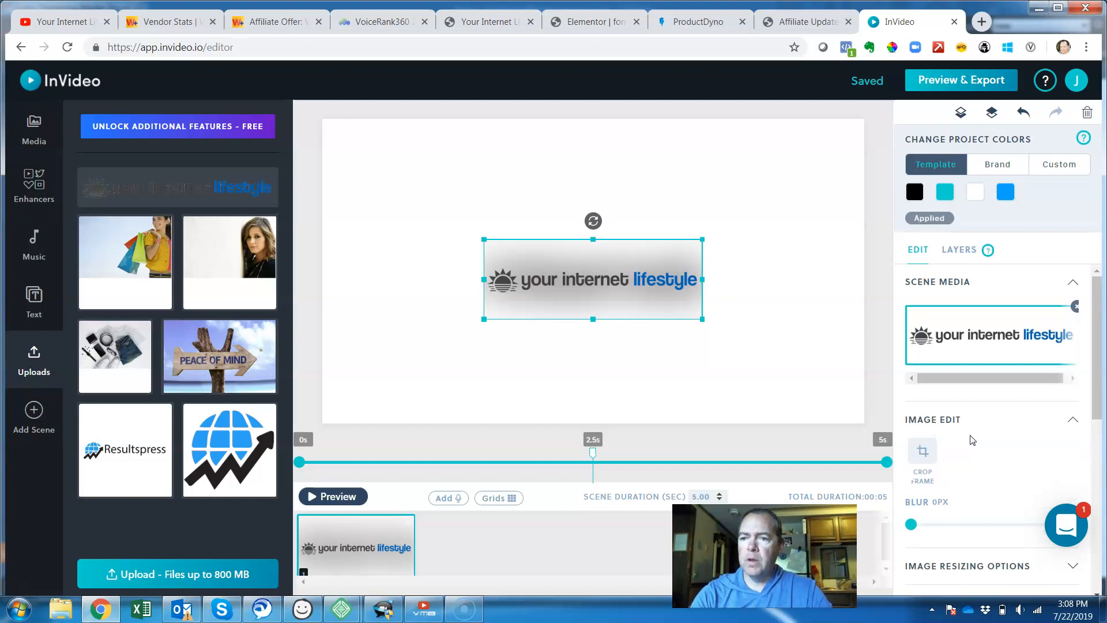
pyautogui.click(961, 254)
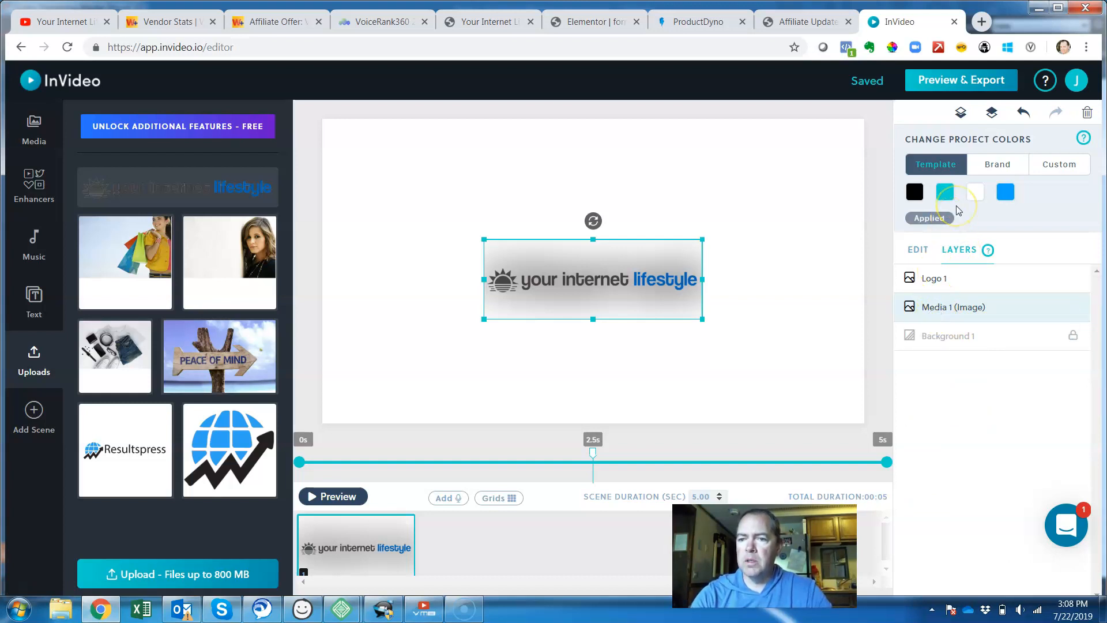
pyautogui.click(920, 249)
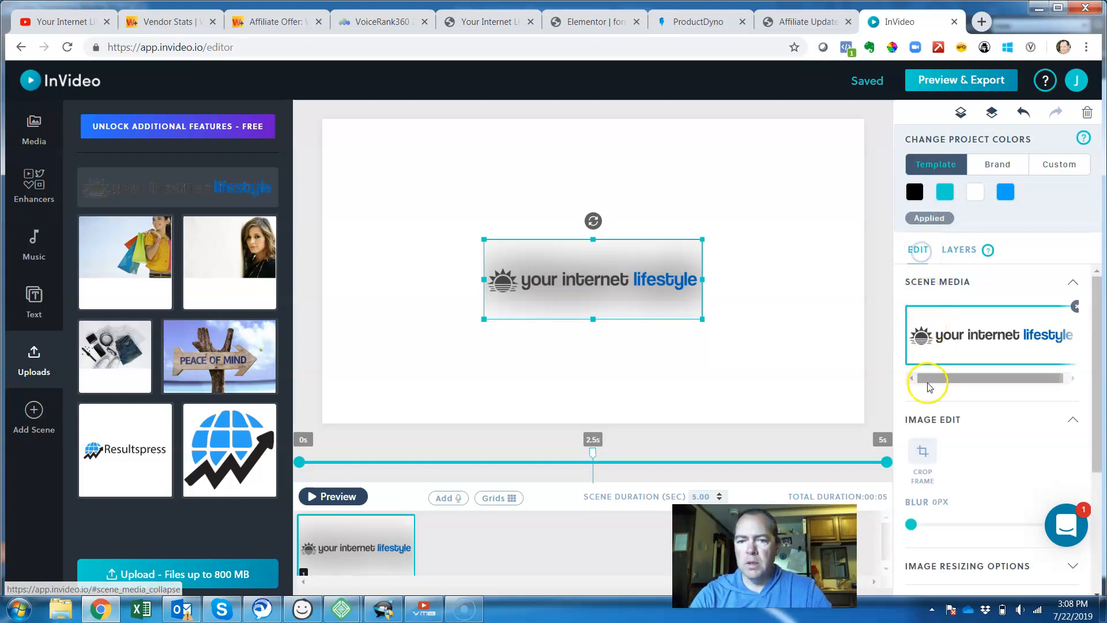
# - Set the logo's image resizing option to Fit With Transparent
pyautogui.scroll(-3, 942, 453)
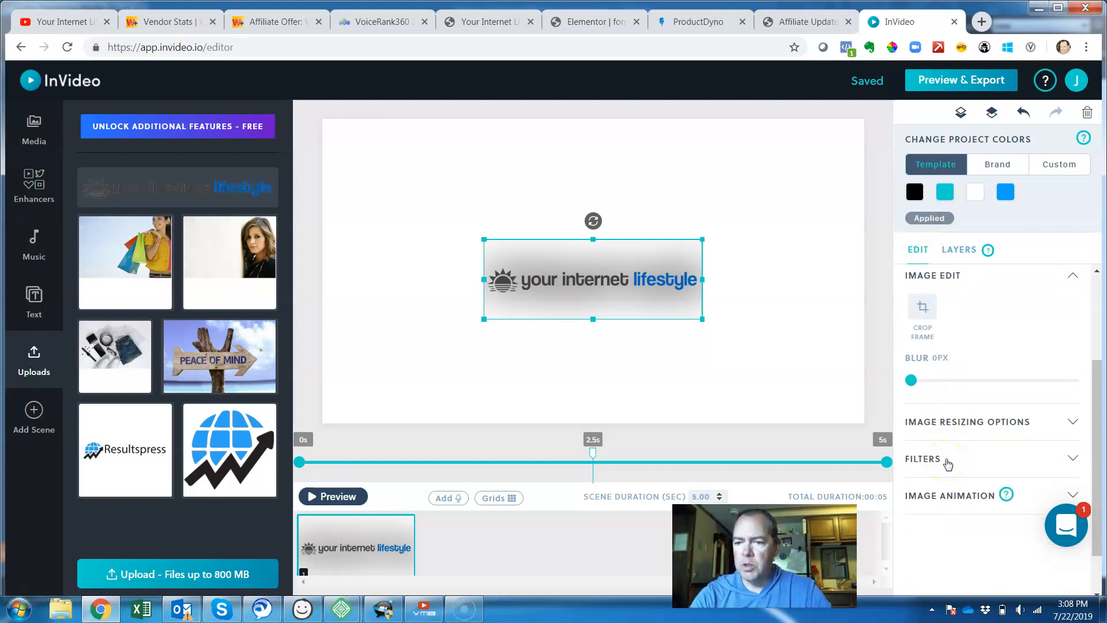
pyautogui.click(947, 421)
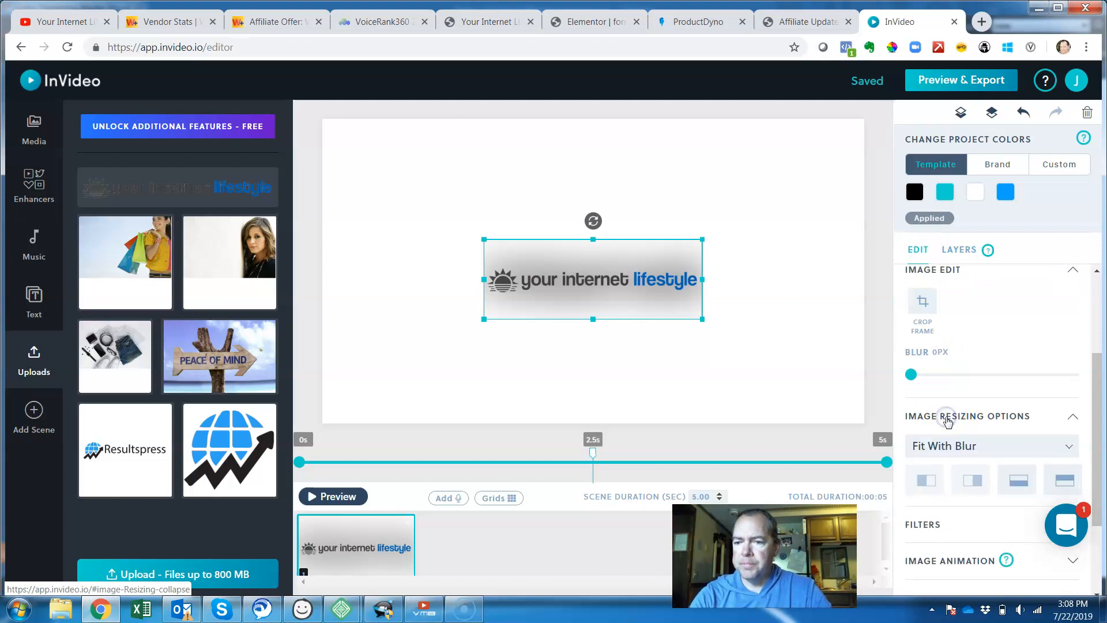
pyautogui.scroll(-2, 947, 421)
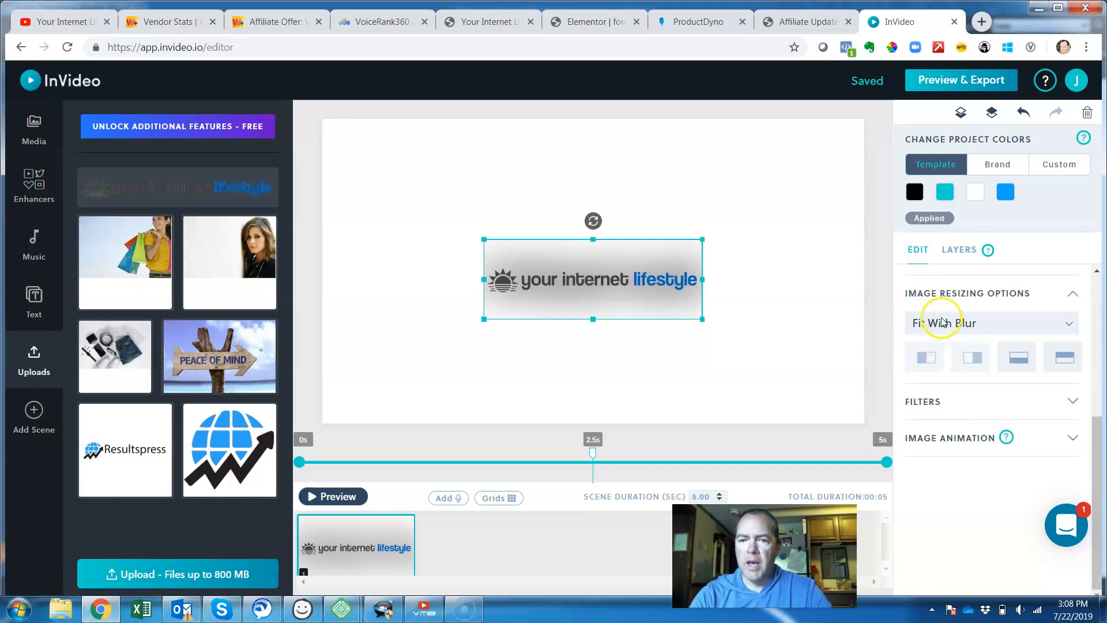
pyautogui.click(333, 497)
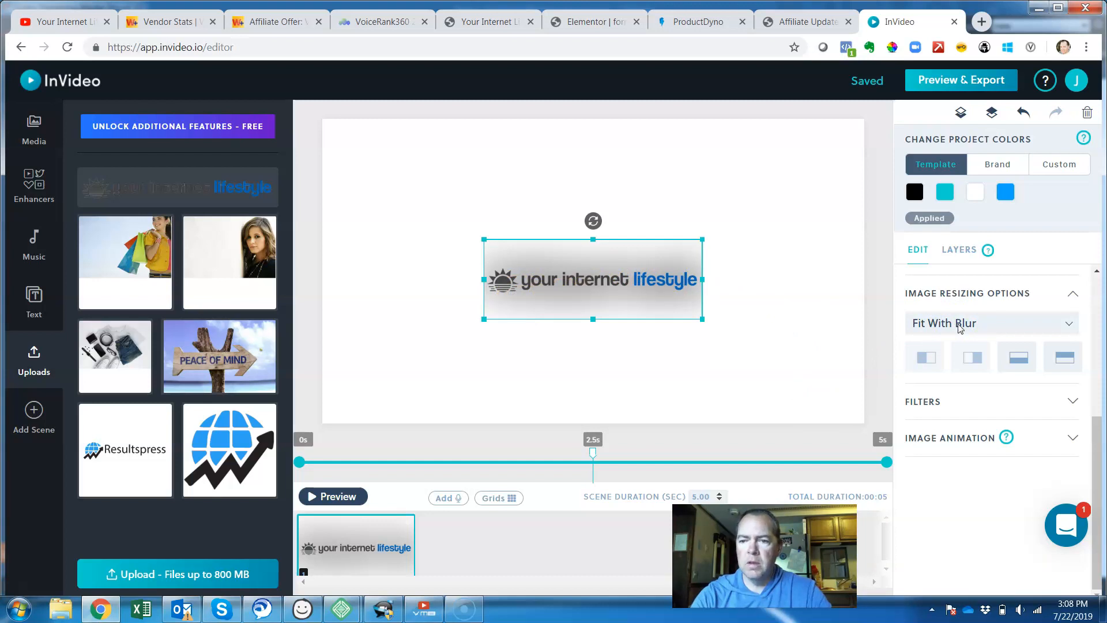
pyautogui.click(960, 328)
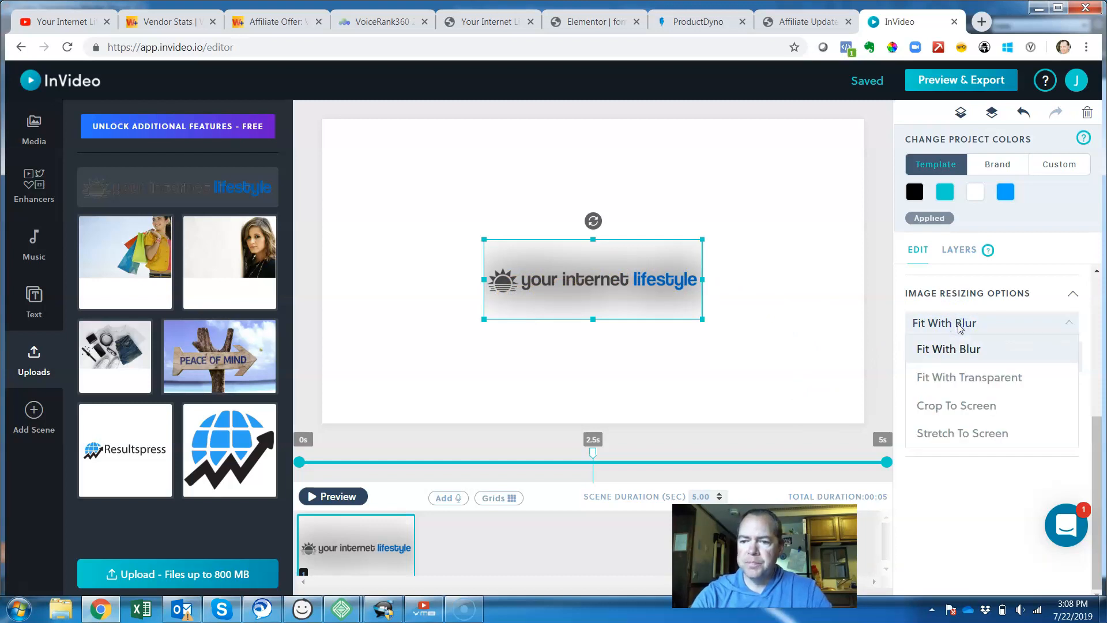
pyautogui.click(961, 376)
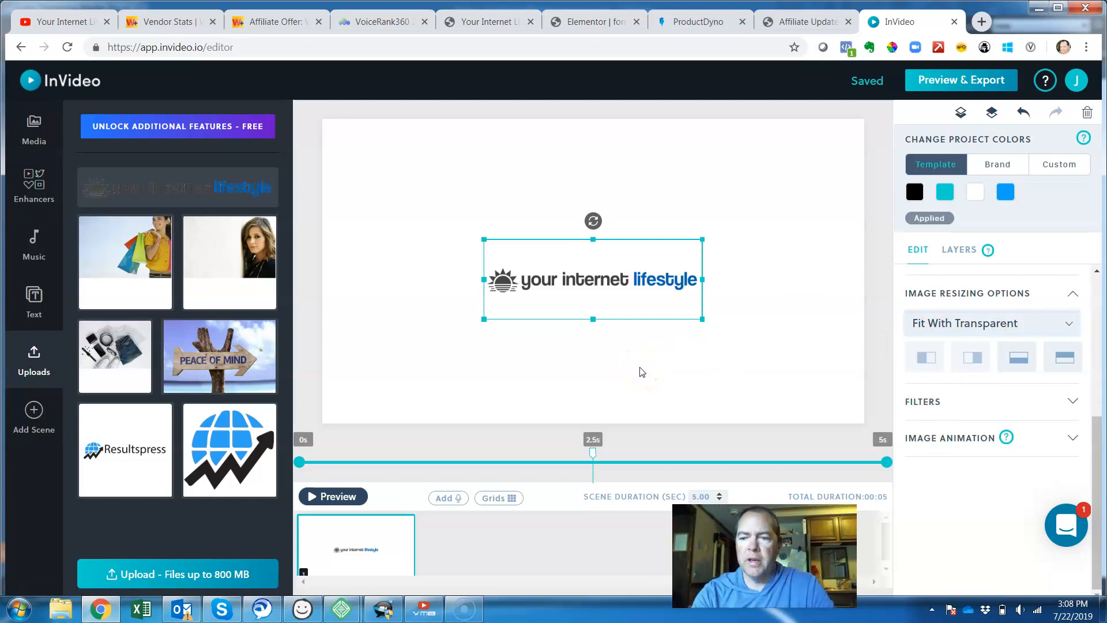
# - Try the Pan Right in-place animation on the logo and preview the scene
pyautogui.click(927, 440)
pyautogui.scroll(-2, 929, 441)
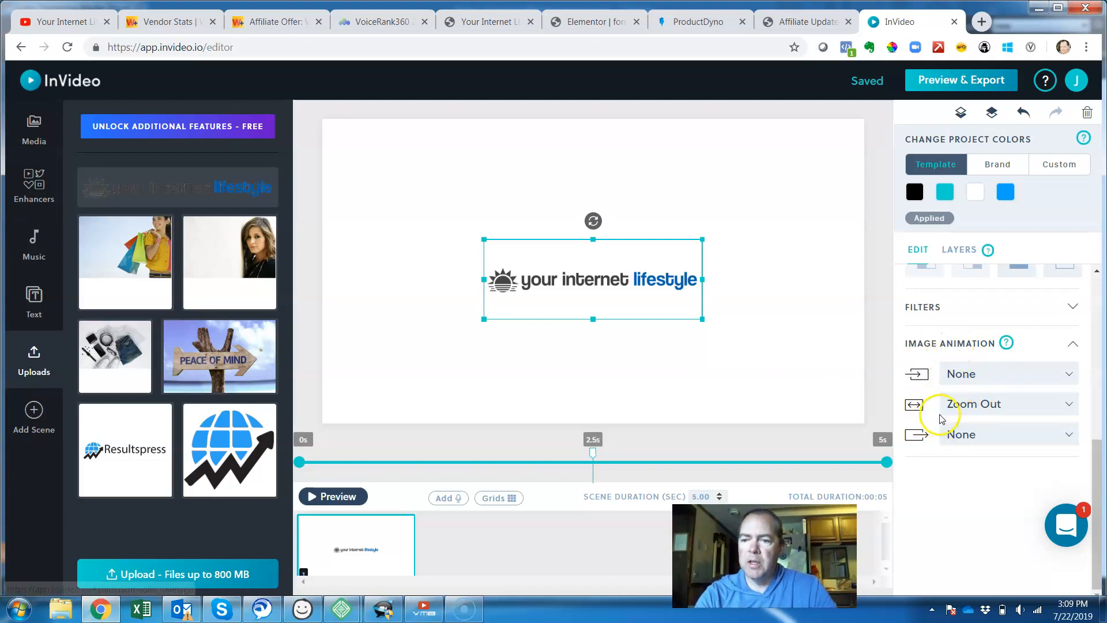
pyautogui.click(996, 405)
pyautogui.scroll(-1, 1004, 521)
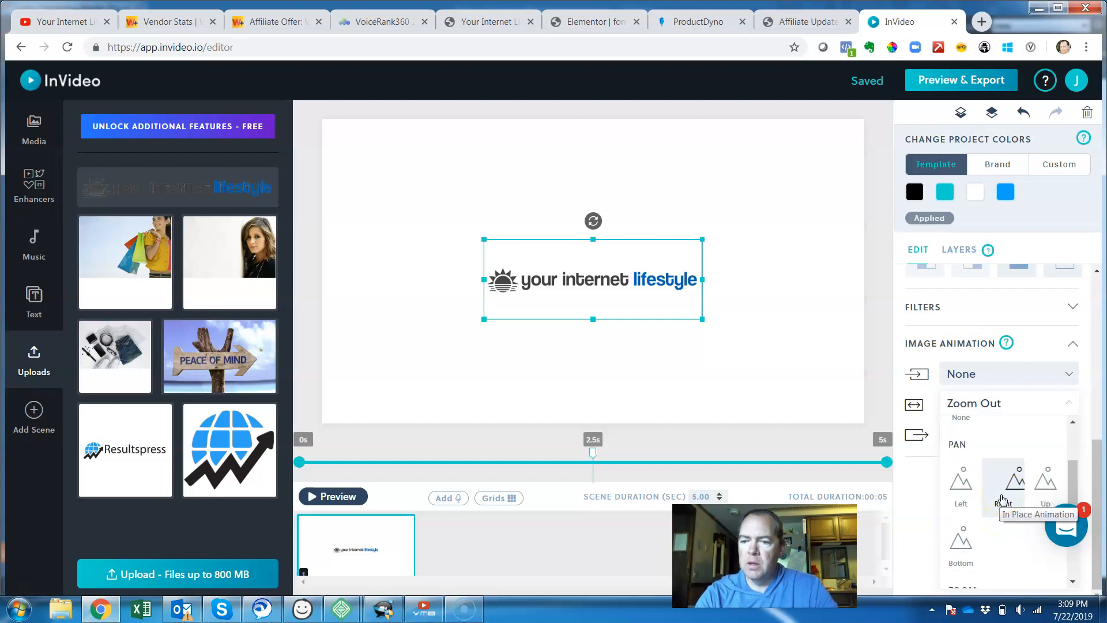
pyautogui.click(1003, 500)
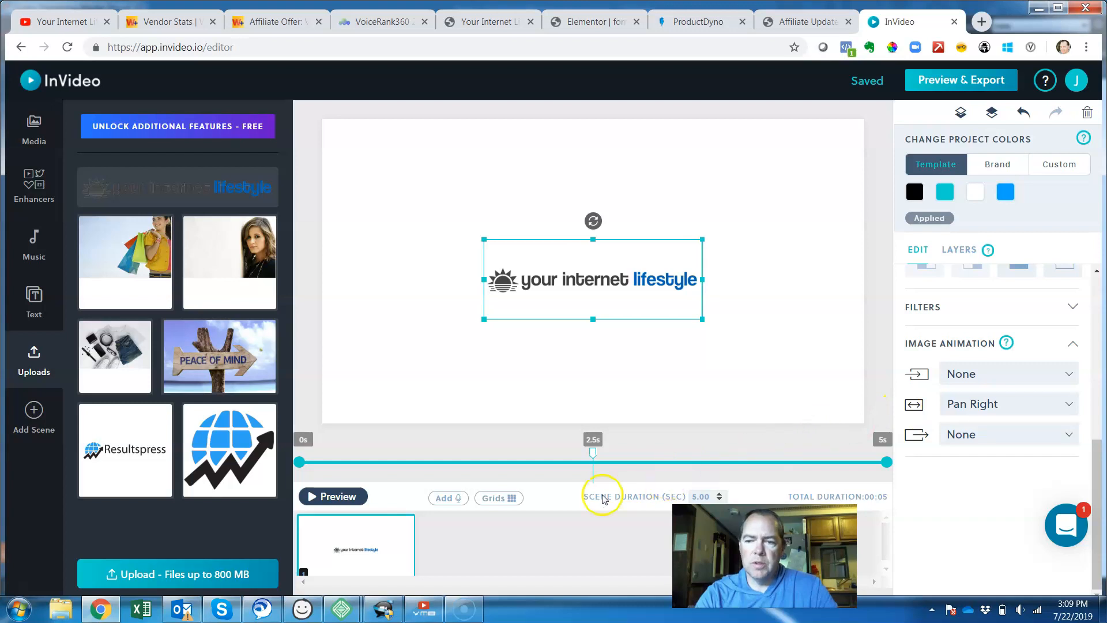
pyautogui.click(350, 496)
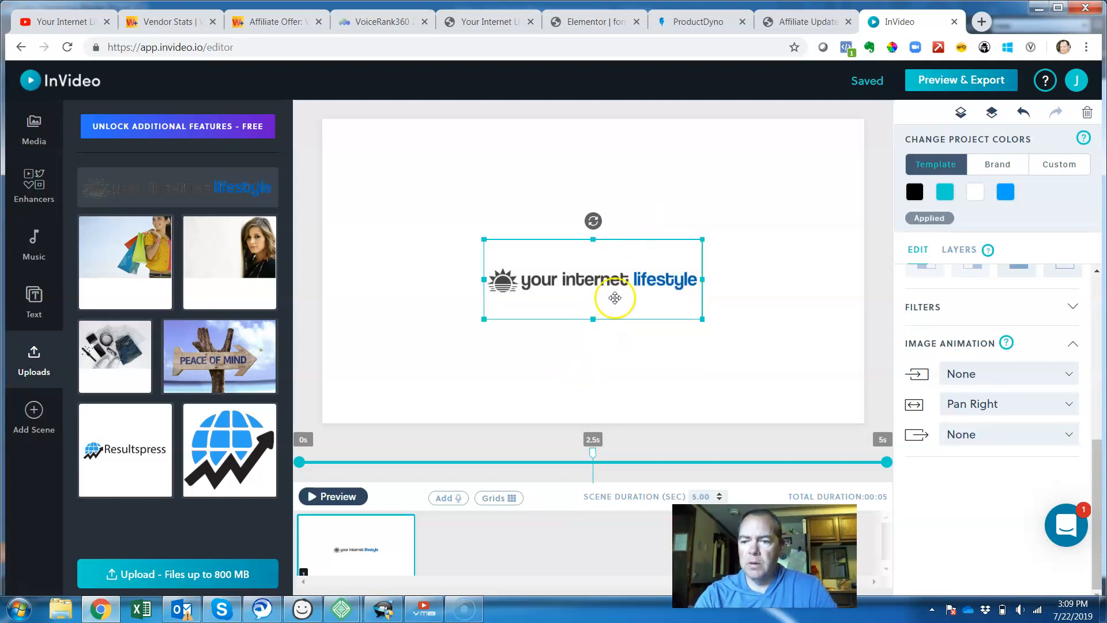
# - Set the logo's in-place animation to None
pyautogui.click(1015, 404)
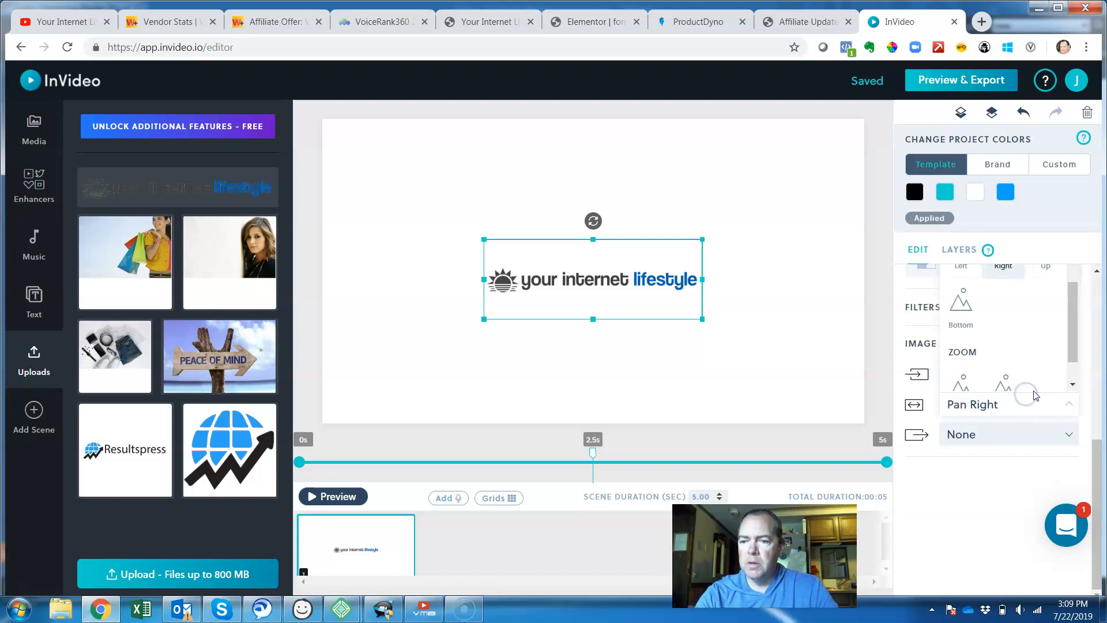
pyautogui.scroll(3, 1027, 330)
pyautogui.click(964, 289)
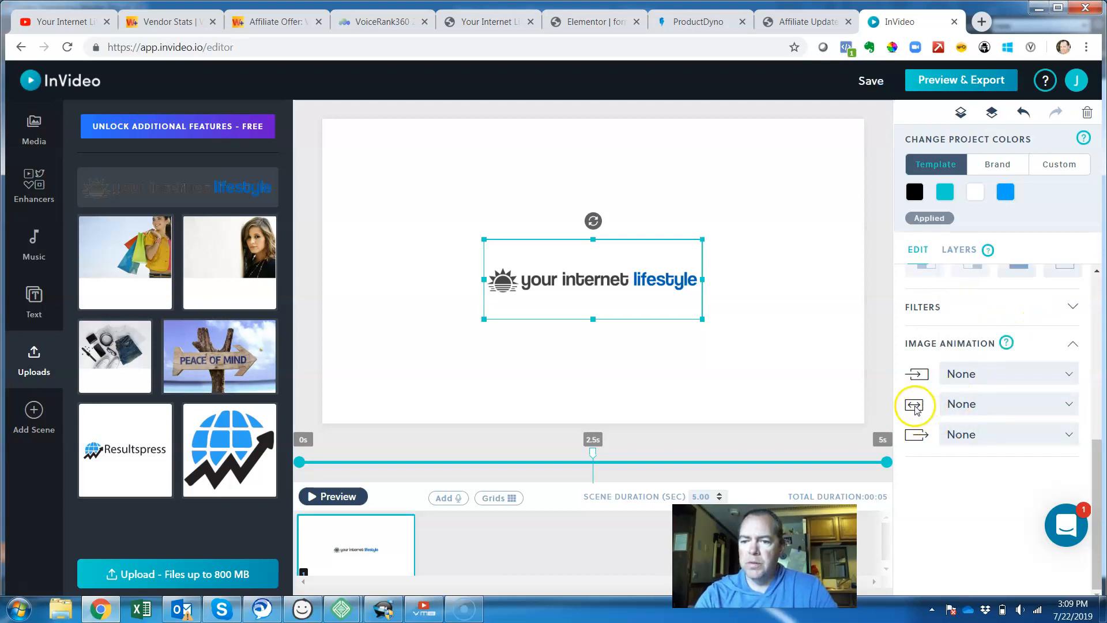
# - Set the logo's entry animation to Bounce In Left and preview the scene
pyautogui.click(974, 374)
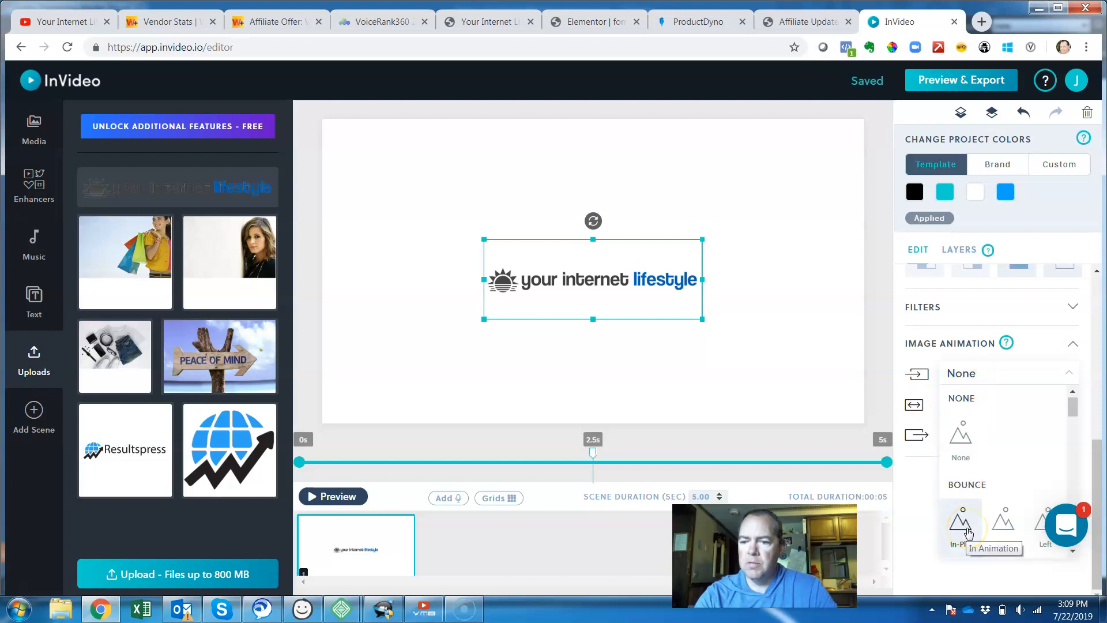
pyautogui.scroll(-1, 969, 534)
pyautogui.scroll(-2, 969, 534)
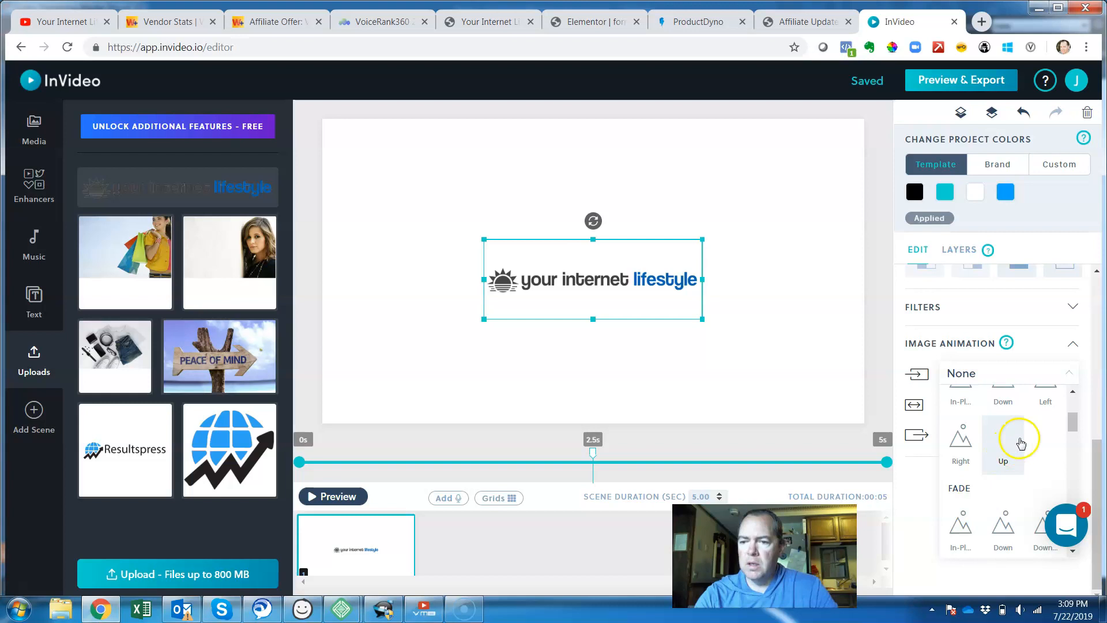
pyautogui.click(1052, 398)
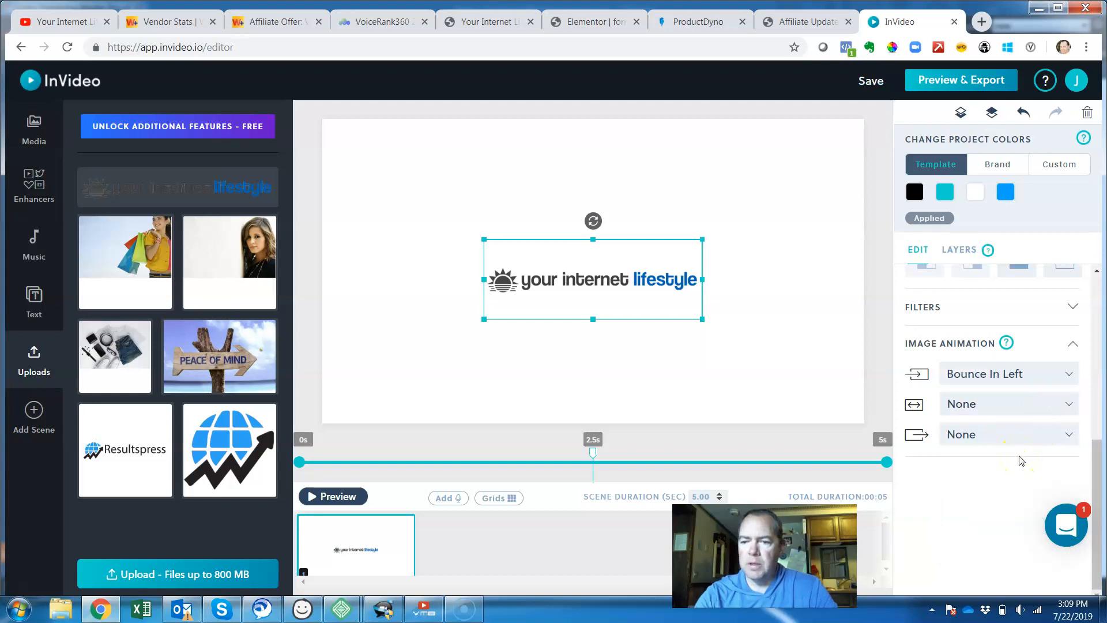
pyautogui.click(337, 496)
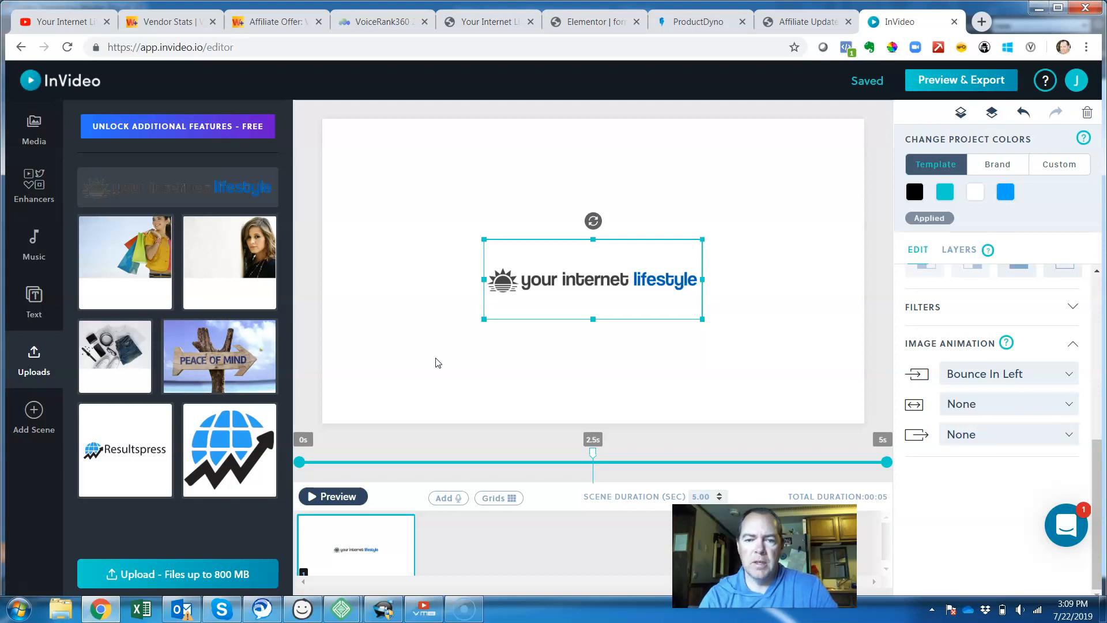
pyautogui.click(441, 319)
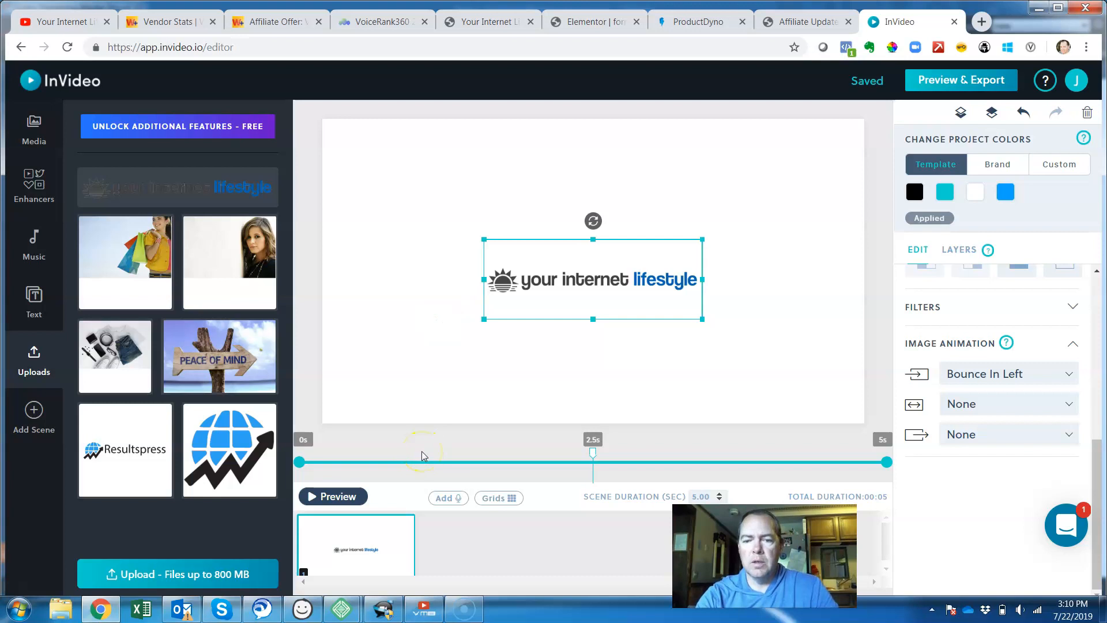
pyautogui.click(419, 401)
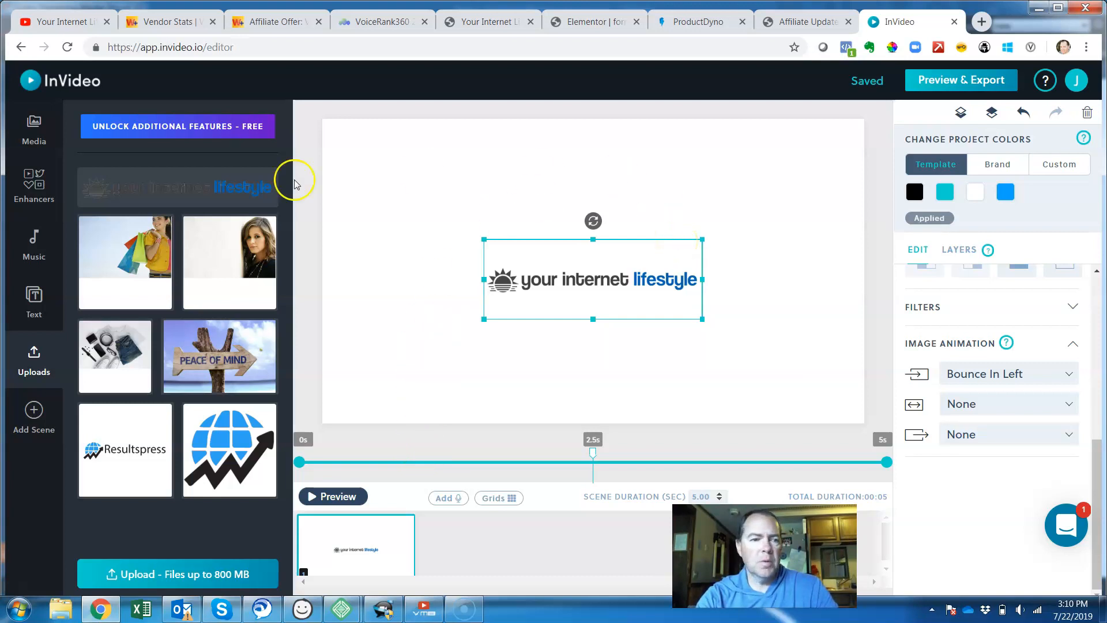
# - Browse the Electronic category of the InVideo music collection and listen to the track I Miss You
pyautogui.click(31, 246)
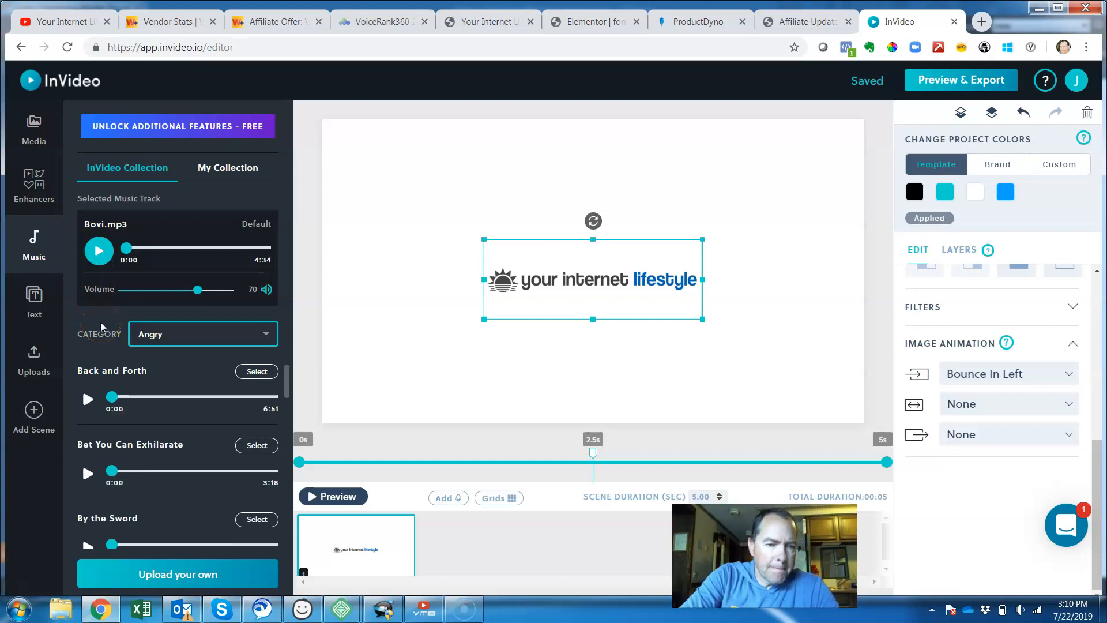
pyautogui.click(175, 336)
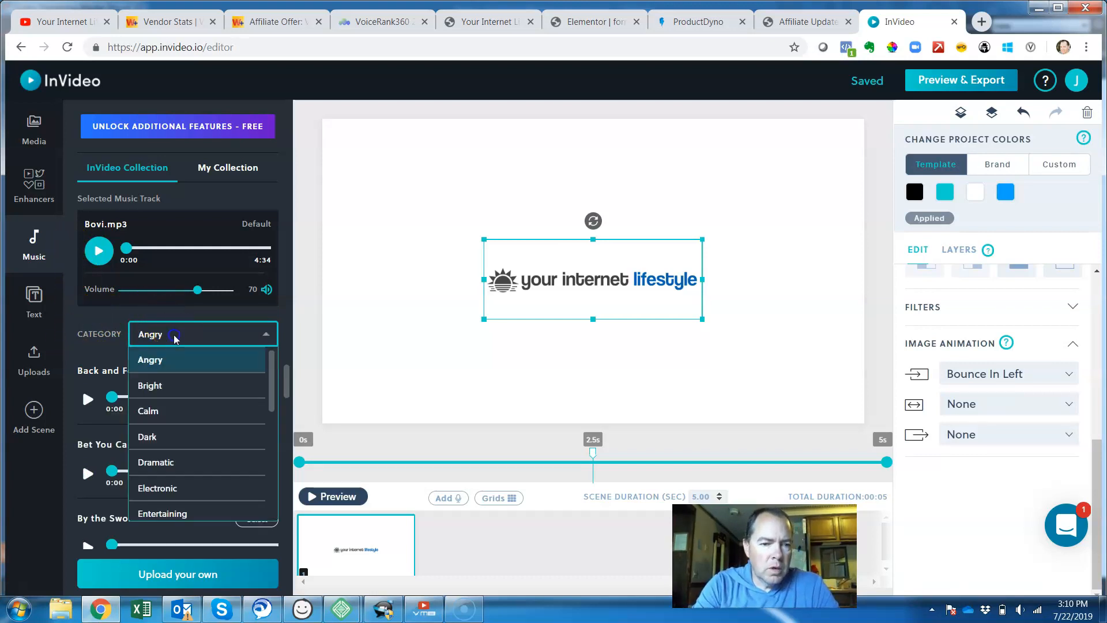
pyautogui.click(196, 488)
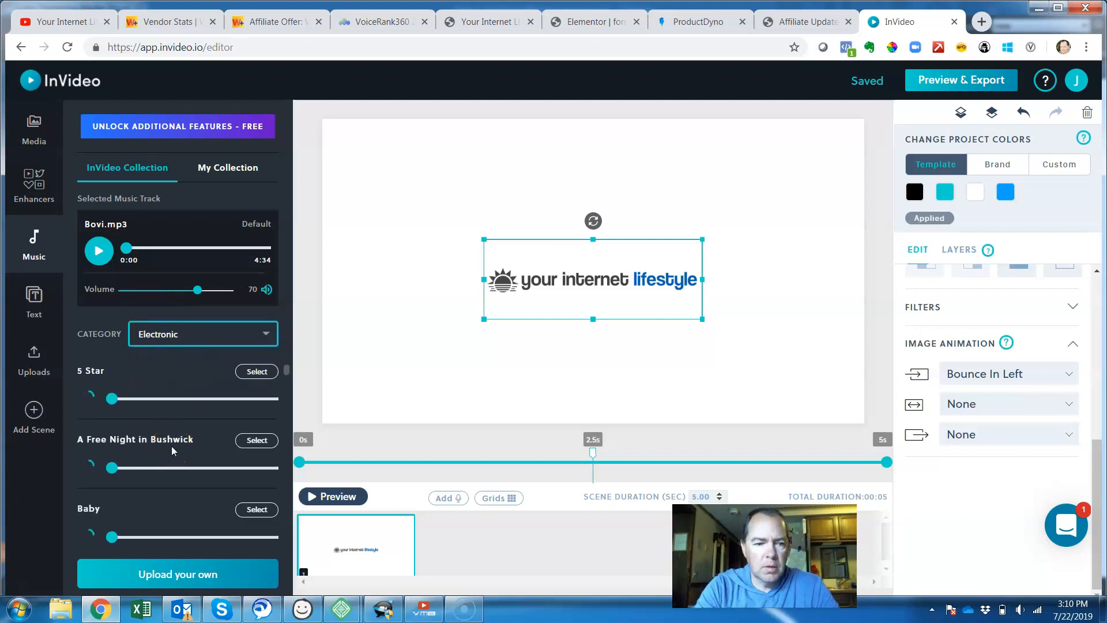
pyautogui.scroll(-3, 172, 446)
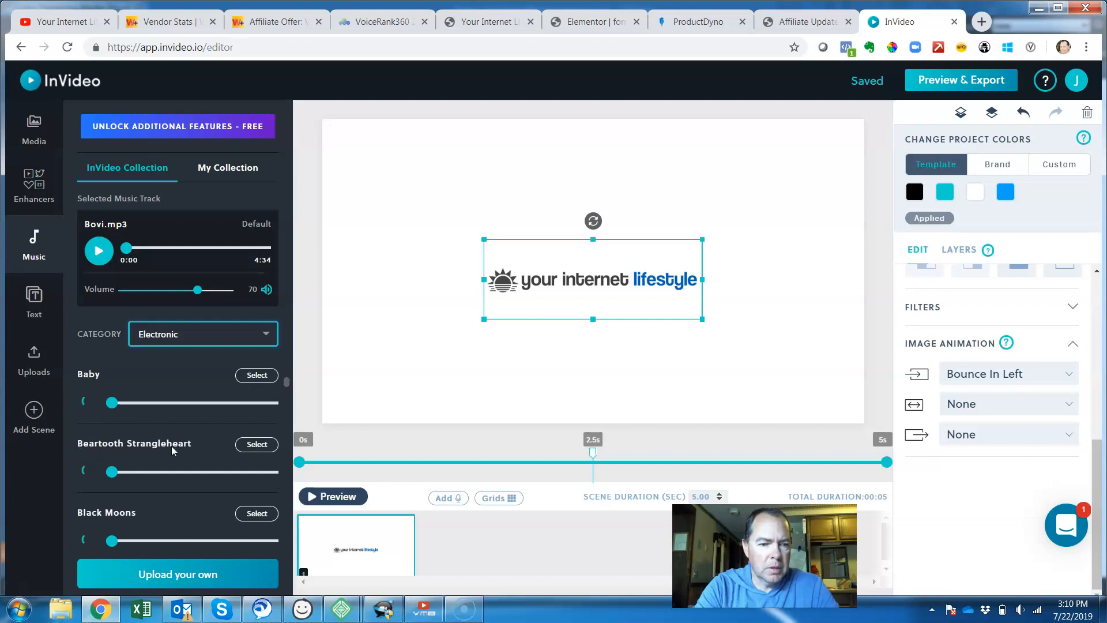
pyautogui.scroll(-1, 173, 446)
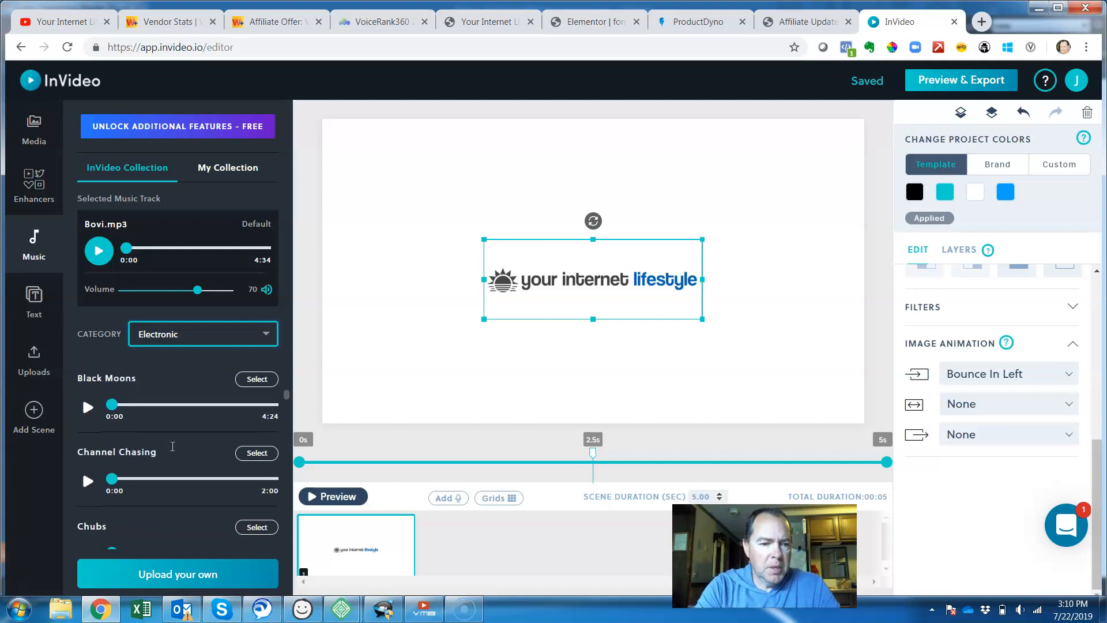
pyautogui.scroll(-2, 150, 460)
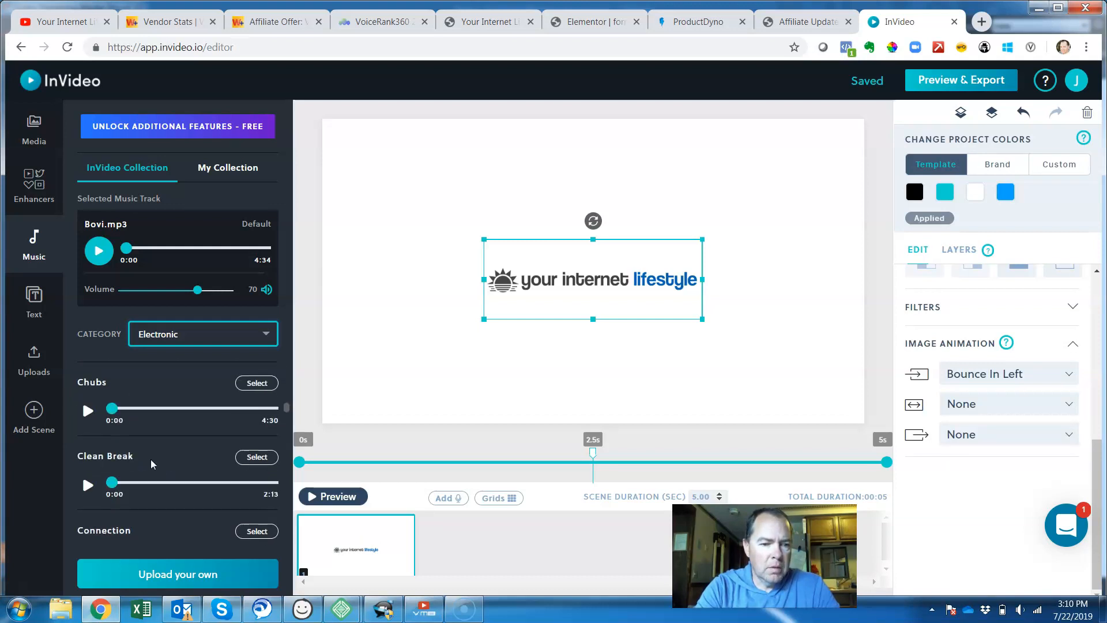
pyautogui.scroll(-4, 151, 459)
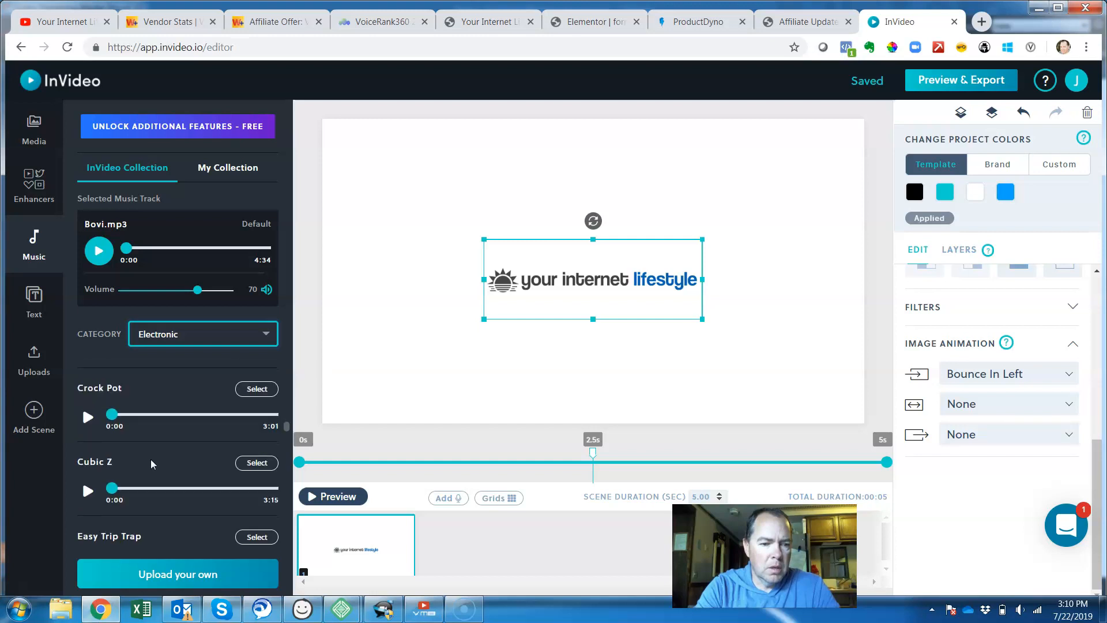
pyautogui.scroll(-2, 151, 459)
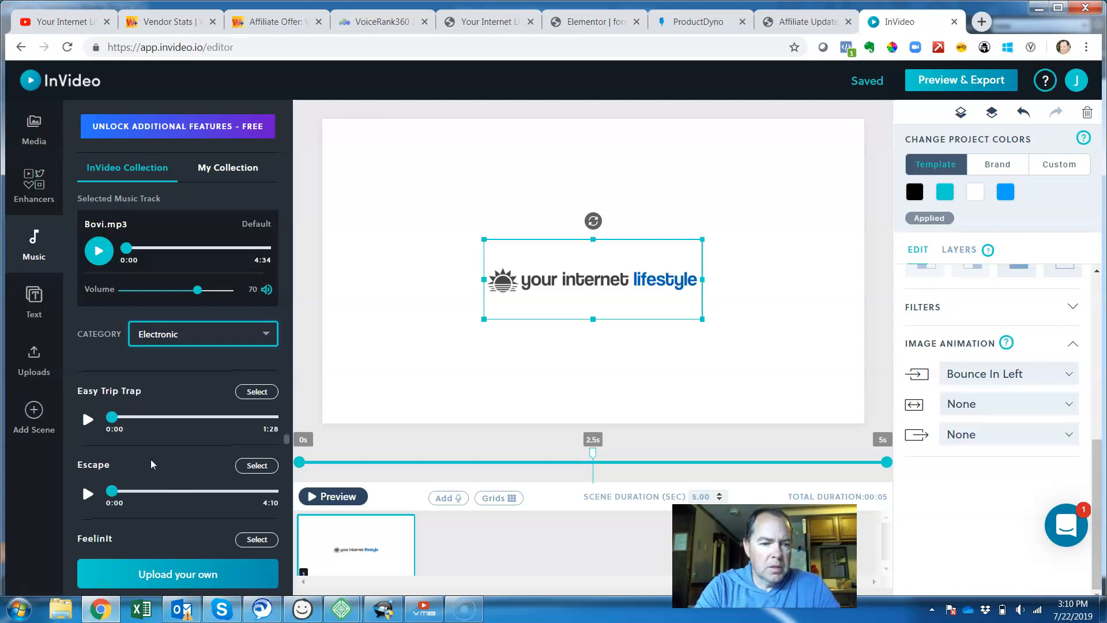
pyautogui.scroll(-1, 150, 460)
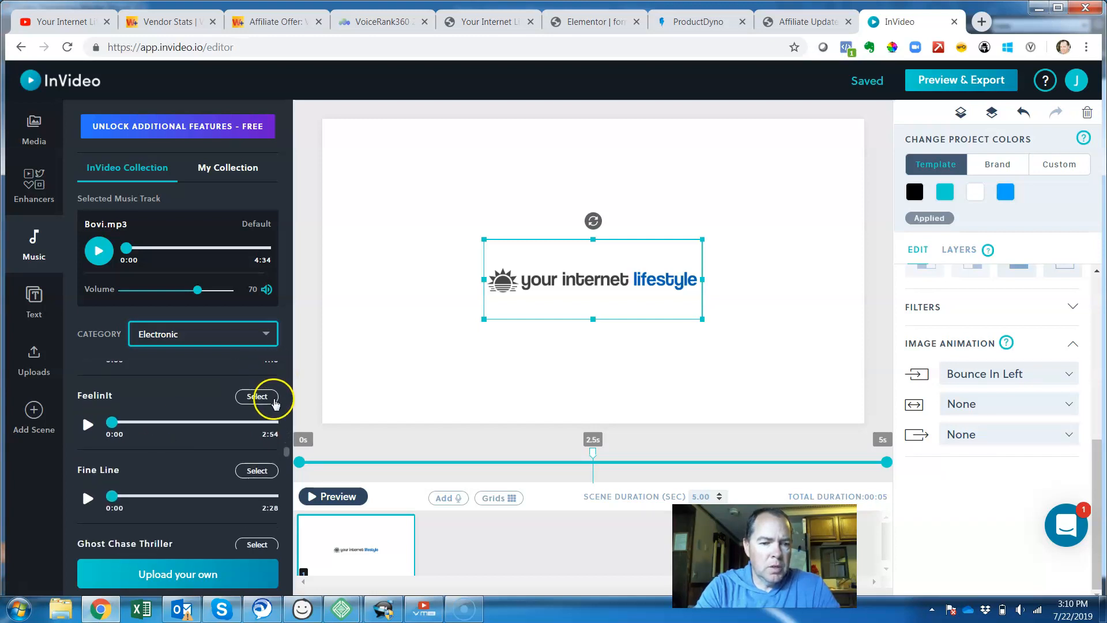
pyautogui.scroll(-1, 216, 431)
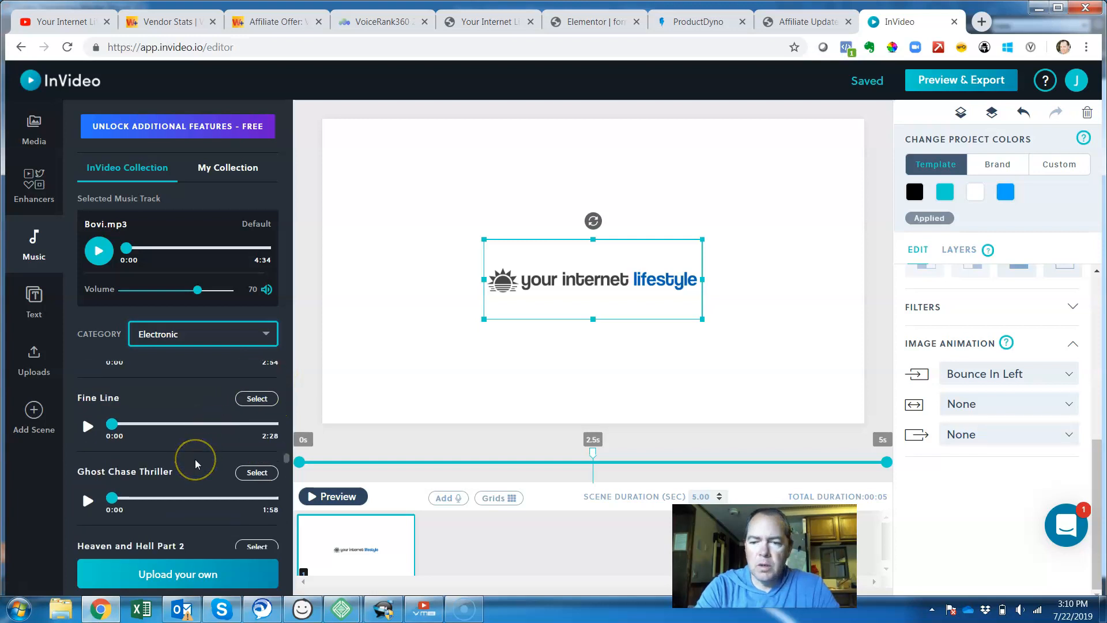
pyautogui.scroll(-1, 196, 464)
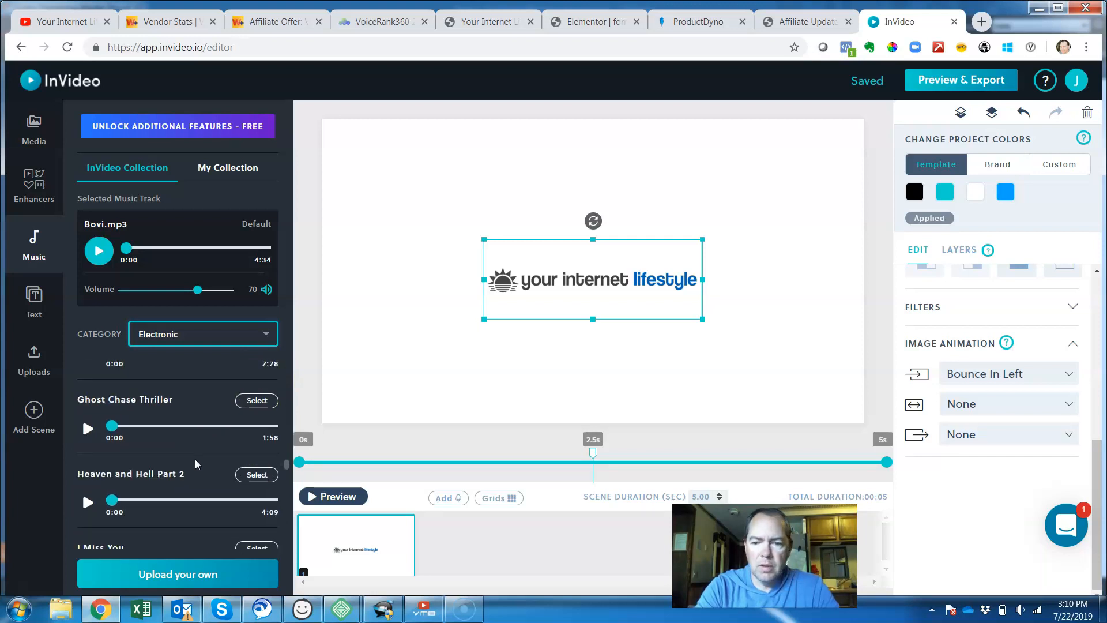
pyautogui.scroll(-2, 178, 477)
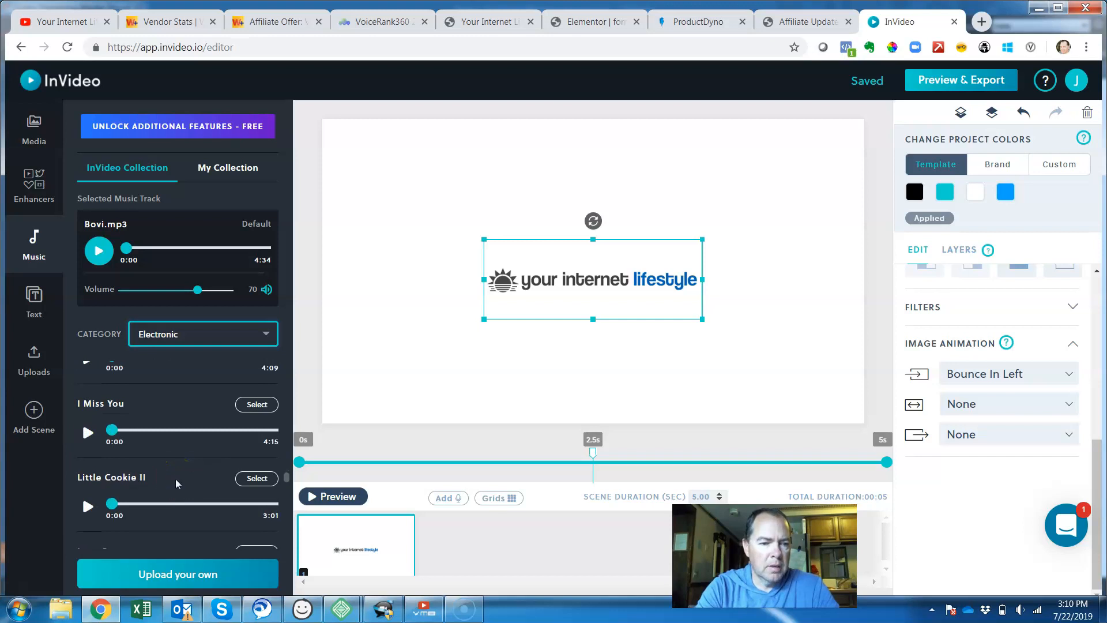
pyautogui.click(87, 434)
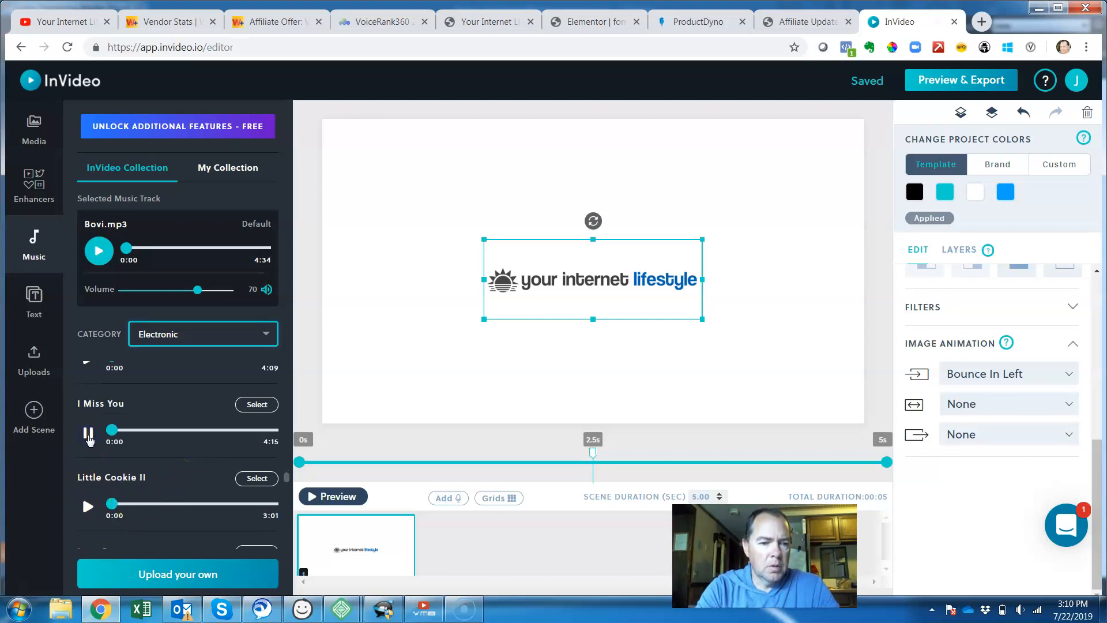
# - Listen to the Electronic track Upstairs With Cat and select it as the video's music
pyautogui.scroll(-4, 148, 484)
pyautogui.scroll(-3, 149, 489)
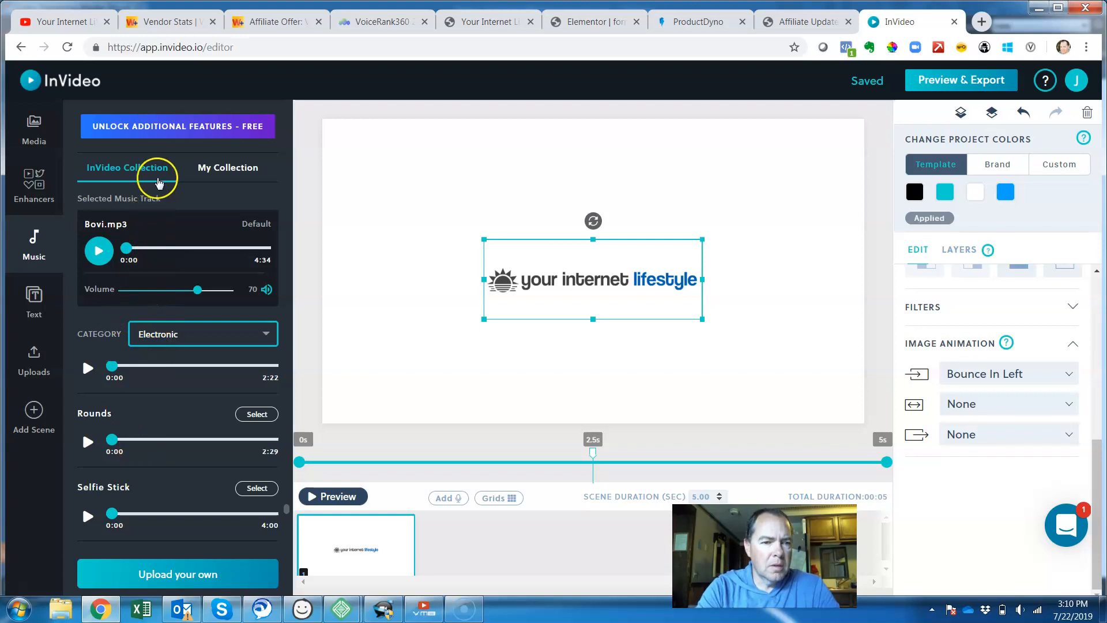
pyautogui.scroll(-5, 105, 528)
pyautogui.scroll(-3, 104, 534)
pyautogui.click(88, 452)
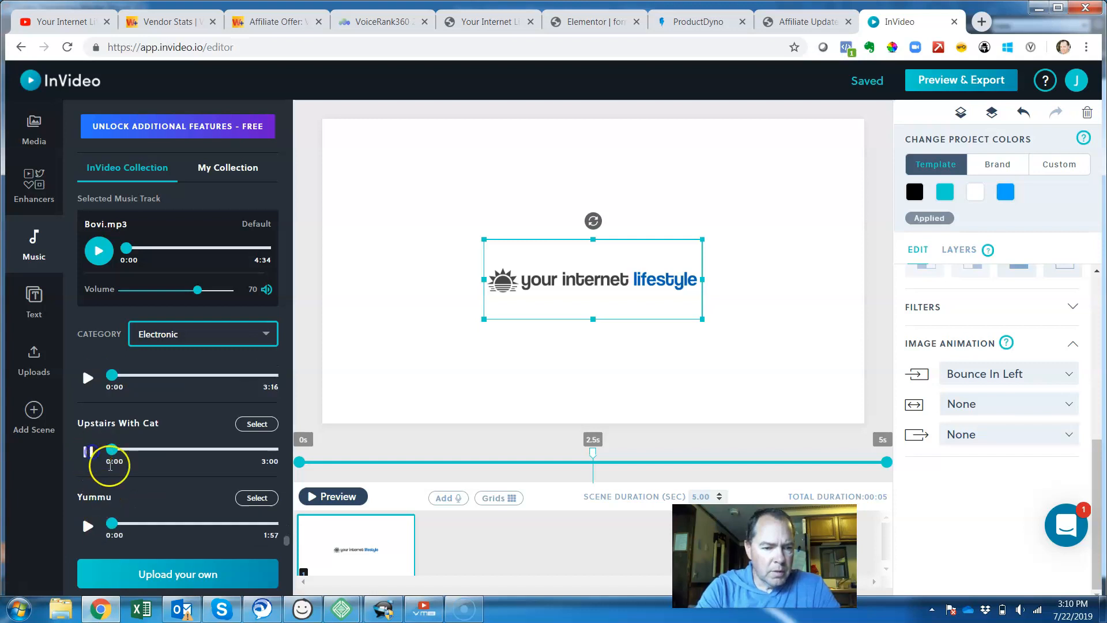
pyautogui.click(88, 452)
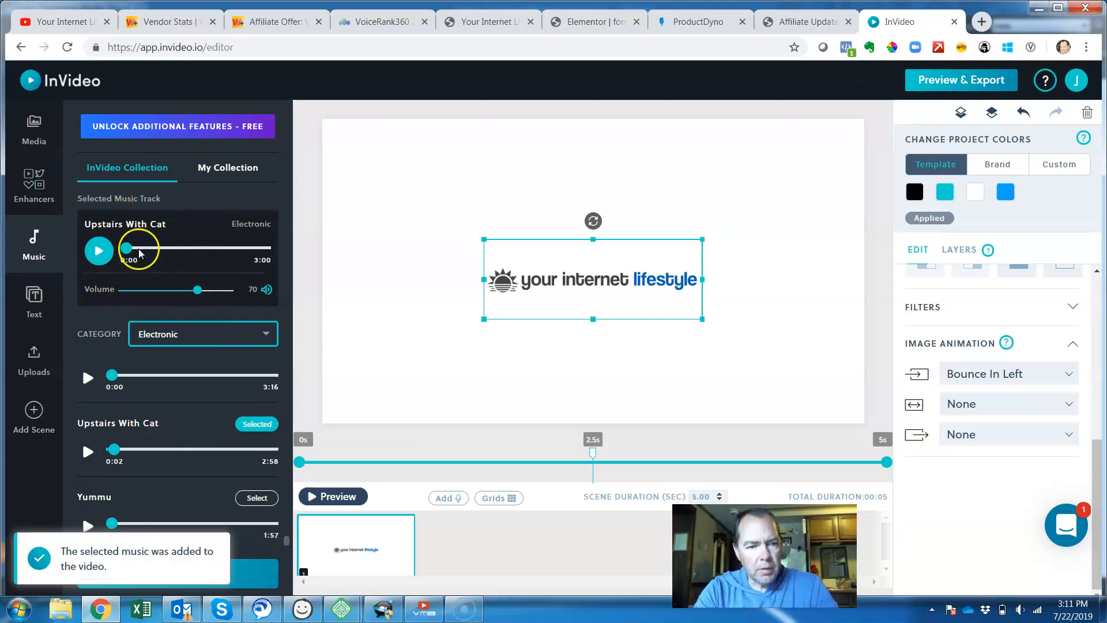
# - Play the selected music track, preview the full video with it and return to editing
pyautogui.click(97, 252)
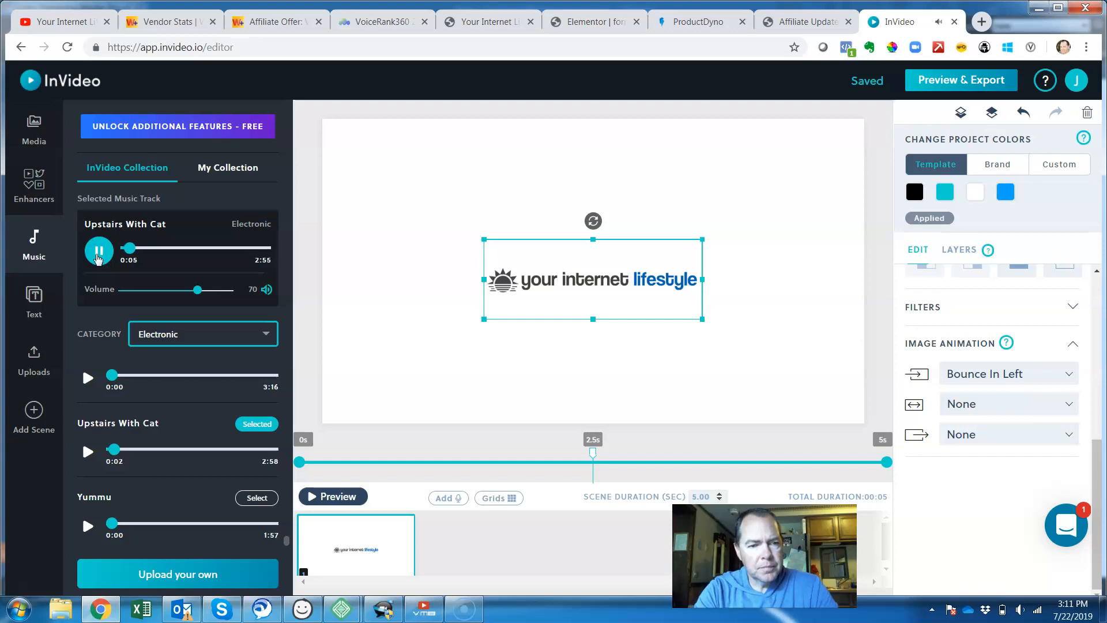
pyautogui.click(98, 254)
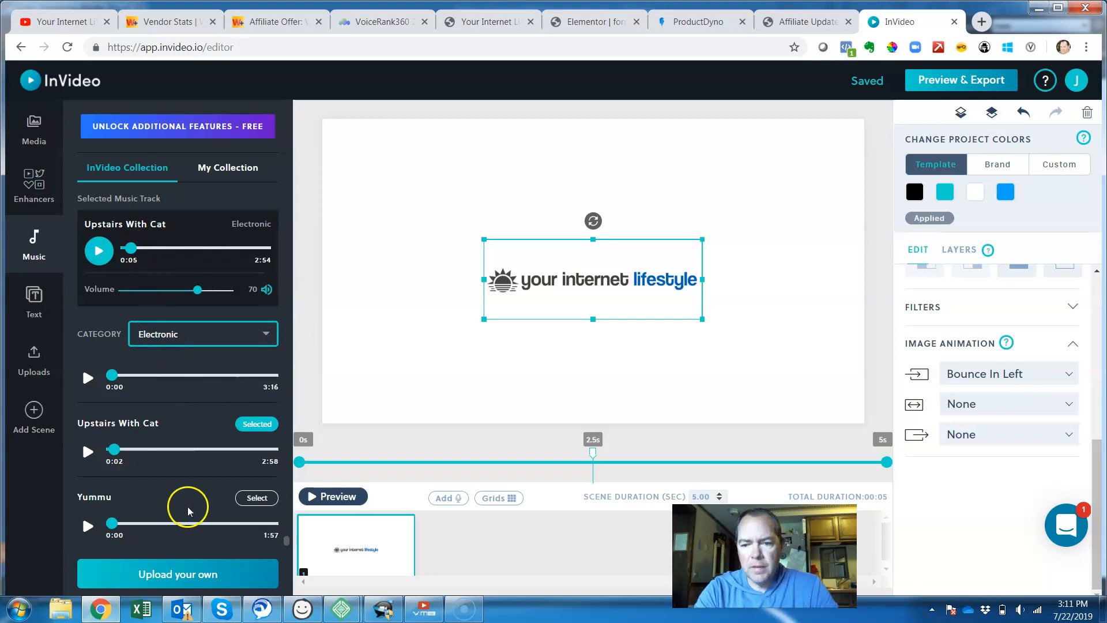
pyautogui.click(983, 80)
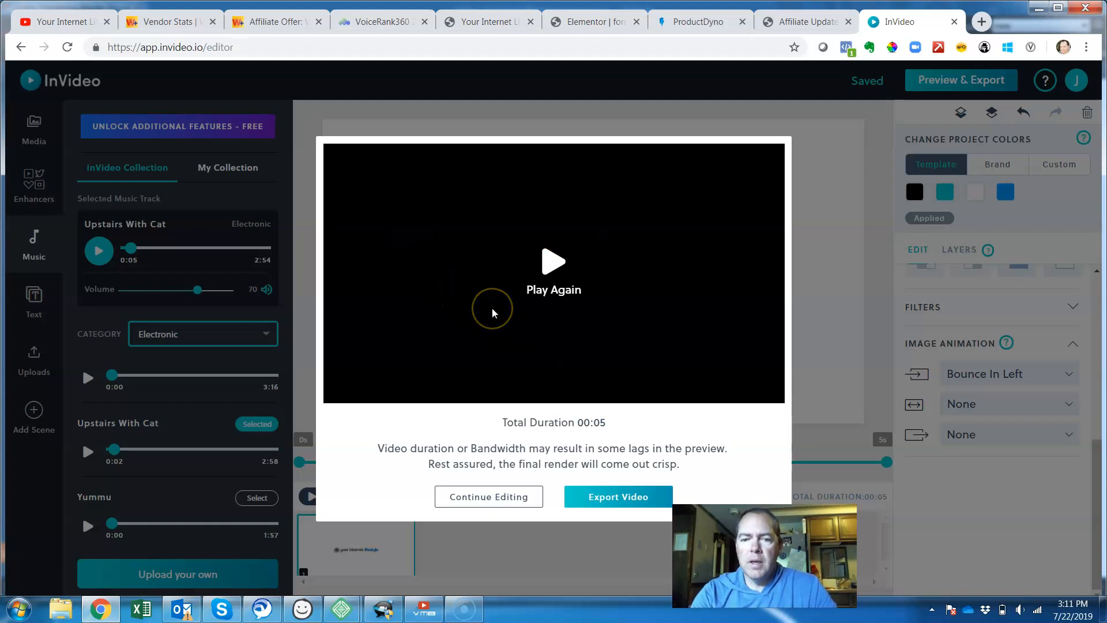
pyautogui.click(484, 500)
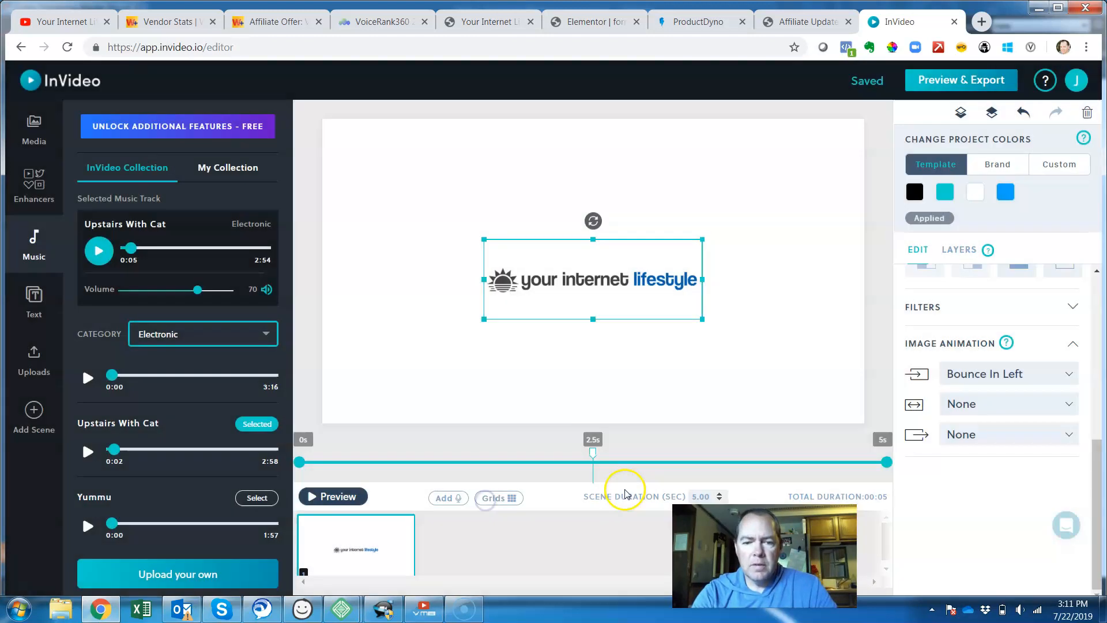
# - Set the scene duration to 3 seconds, check the full video preview and return to editing
pyautogui.click(887, 464)
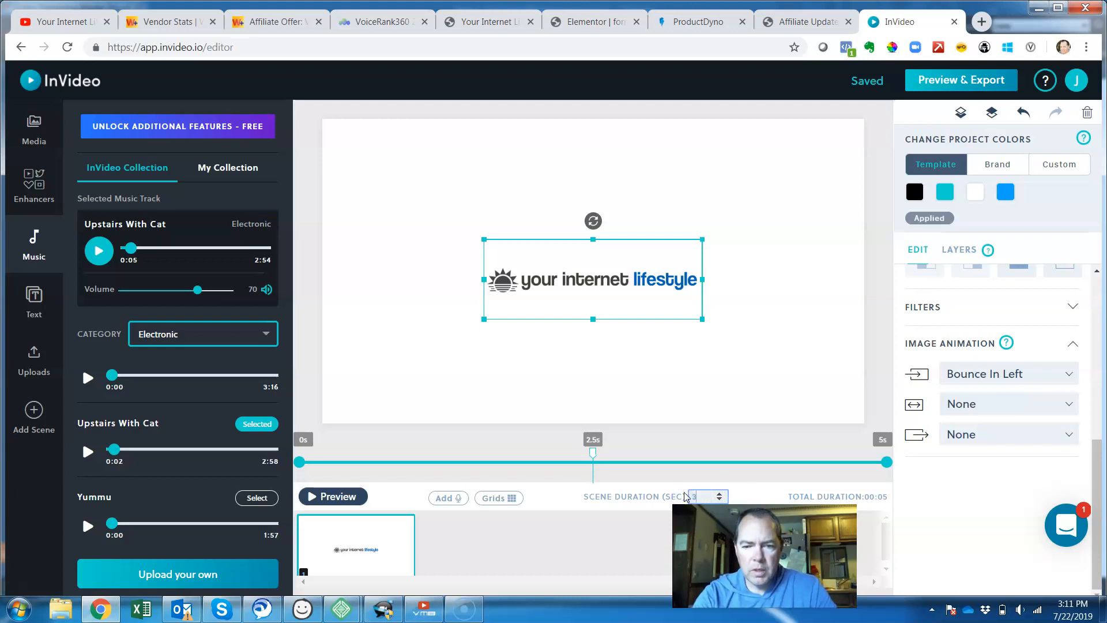
pyautogui.click(841, 492)
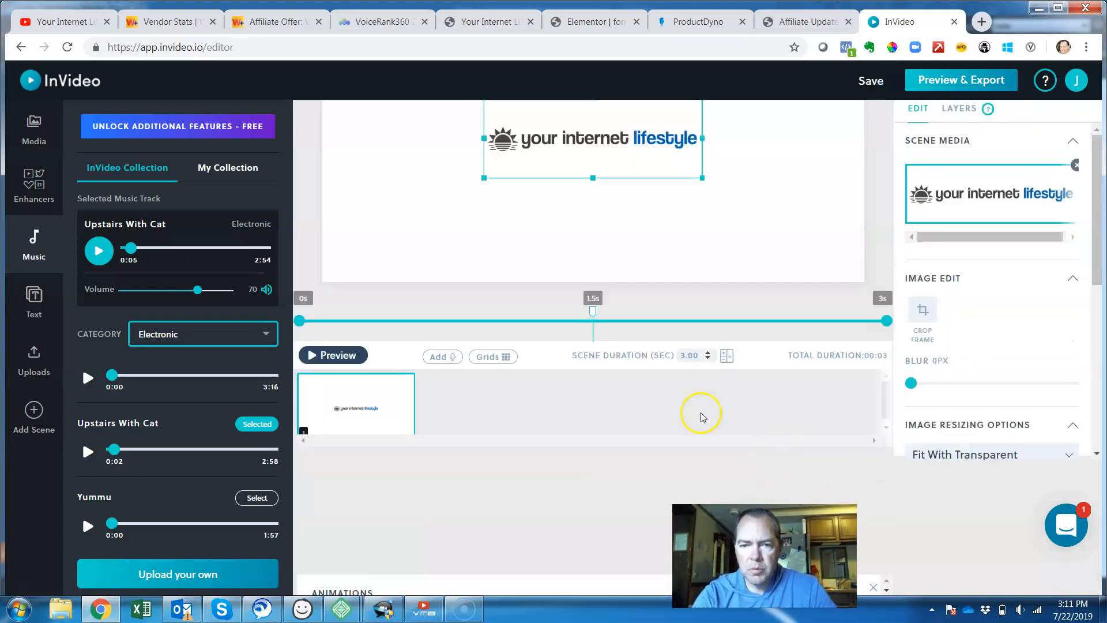
pyautogui.click(969, 80)
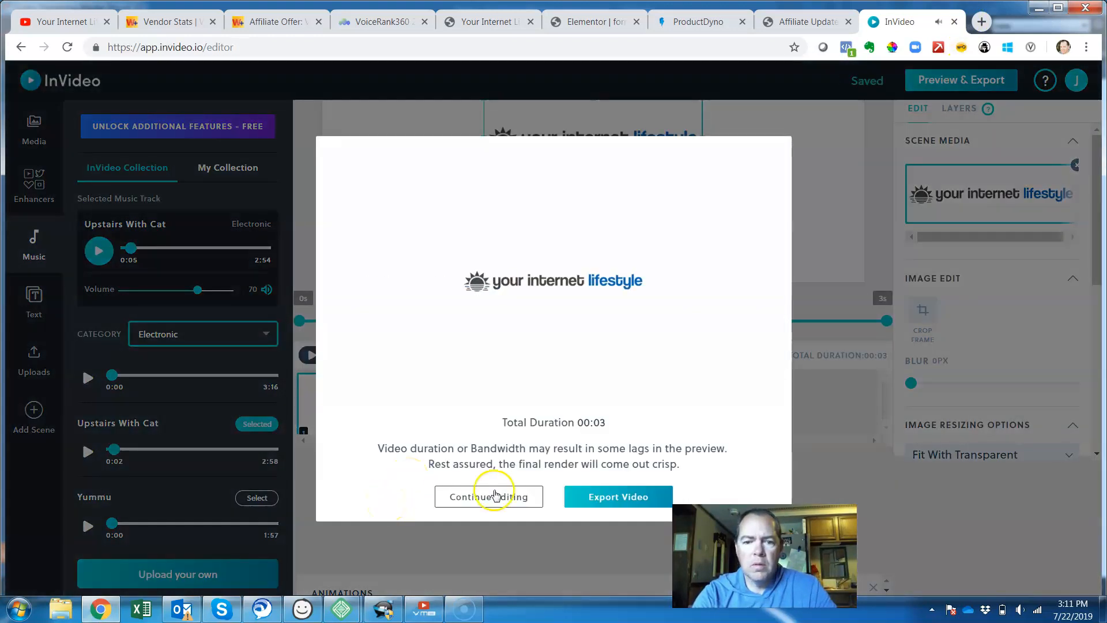
pyautogui.click(490, 496)
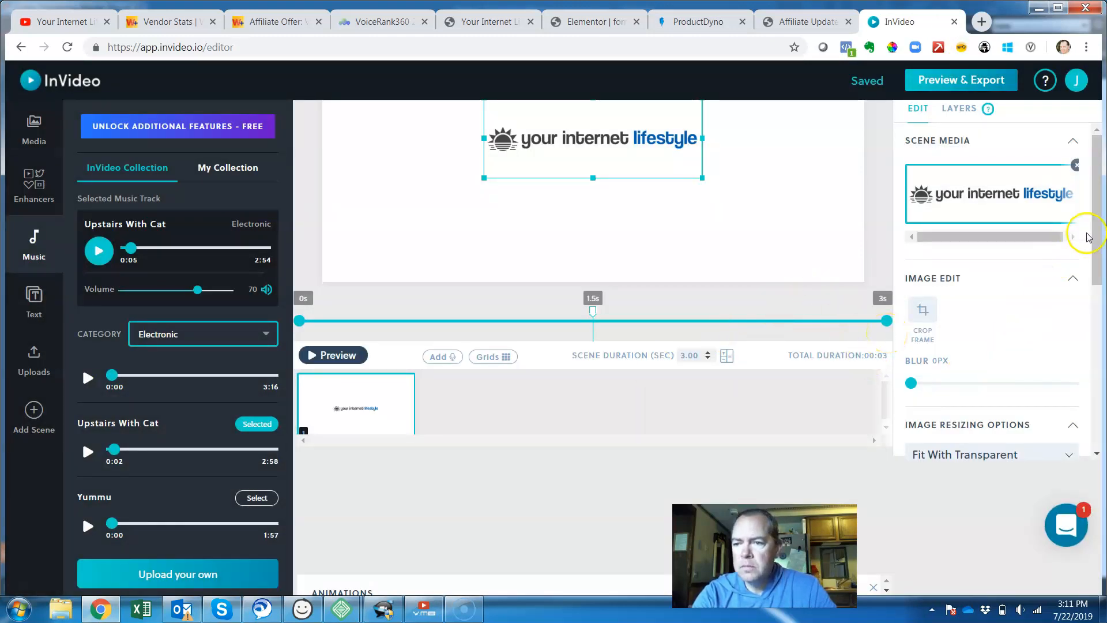
# - Set the scene duration to 5 seconds
pyautogui.moveTo(1095, 237); pyautogui.dragTo(1096, 237)
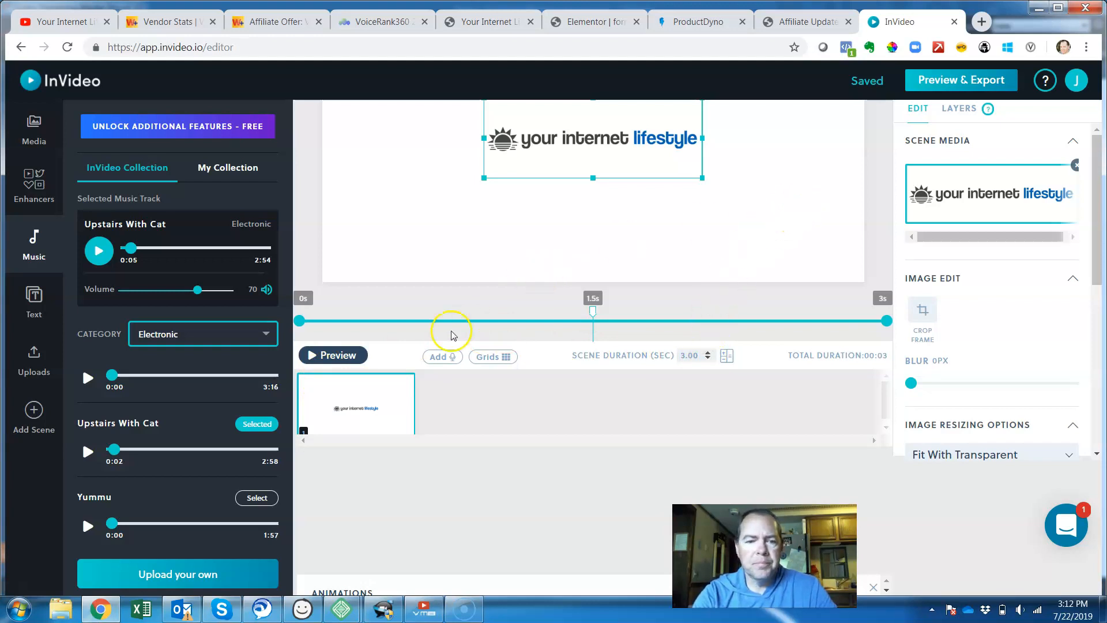
pyautogui.moveTo(353, 402)
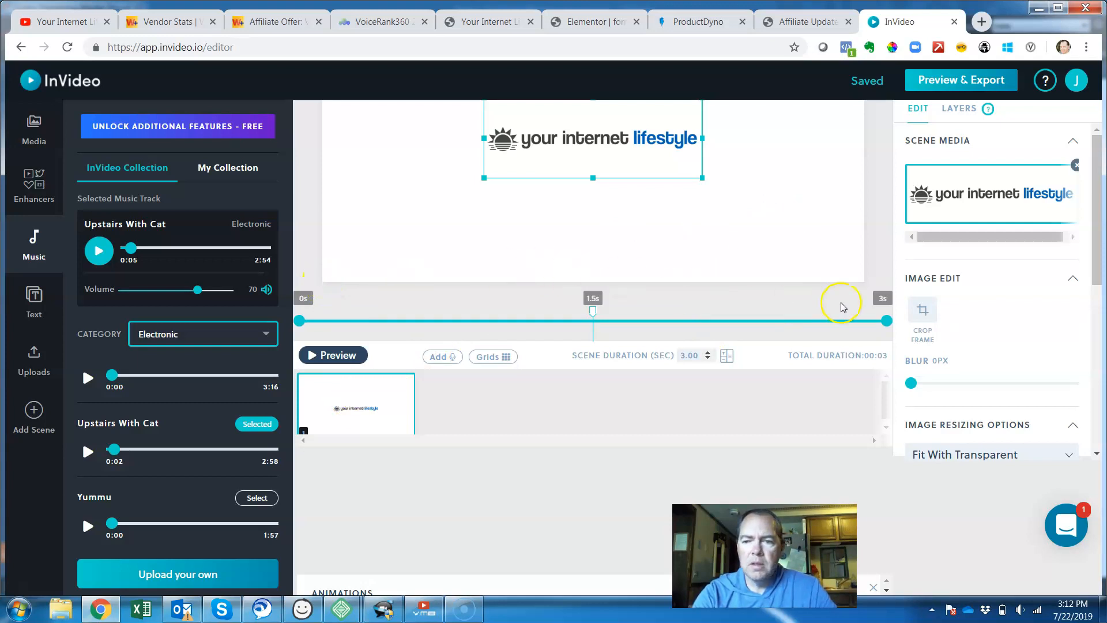
pyautogui.doubleClick(699, 353)
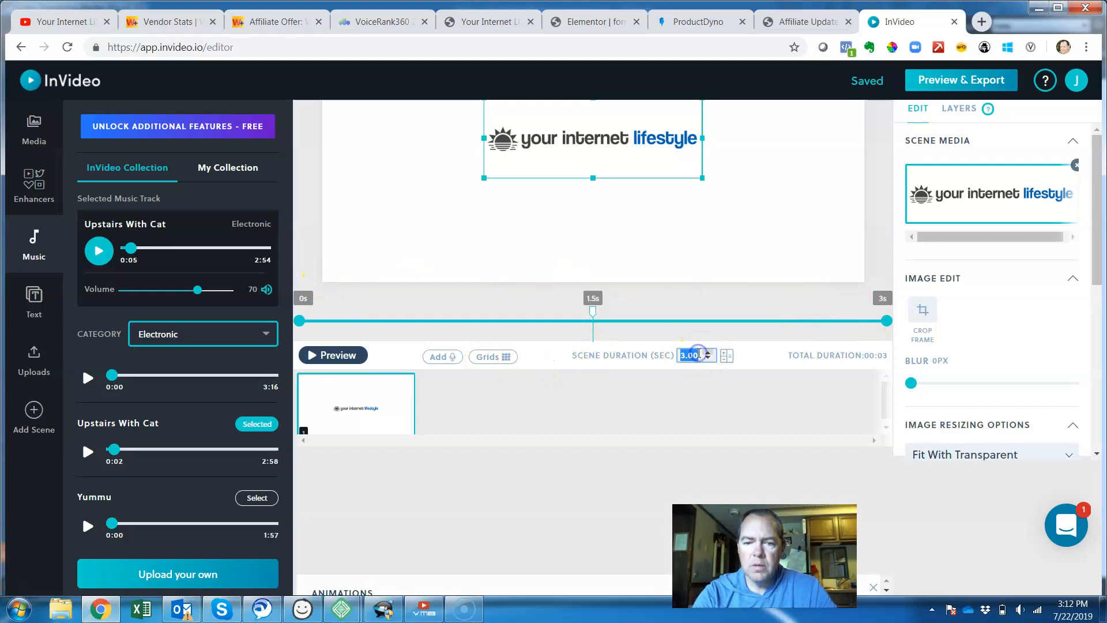
pyautogui.write('5')
pyautogui.press('Return')
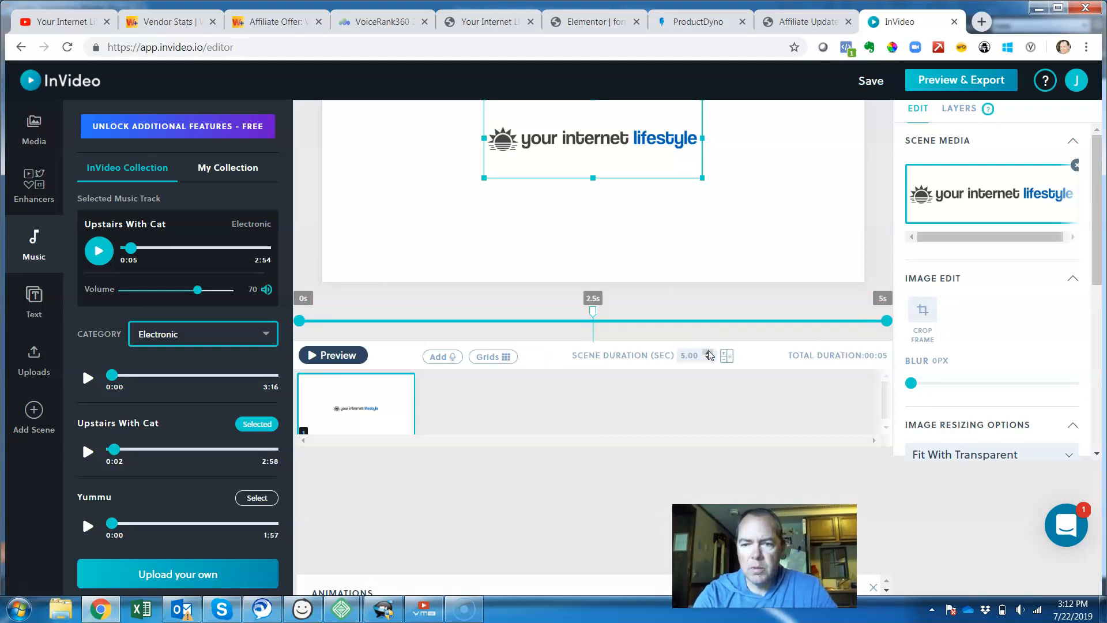
# - Preview the full video with its music and start the export
pyautogui.click(943, 80)
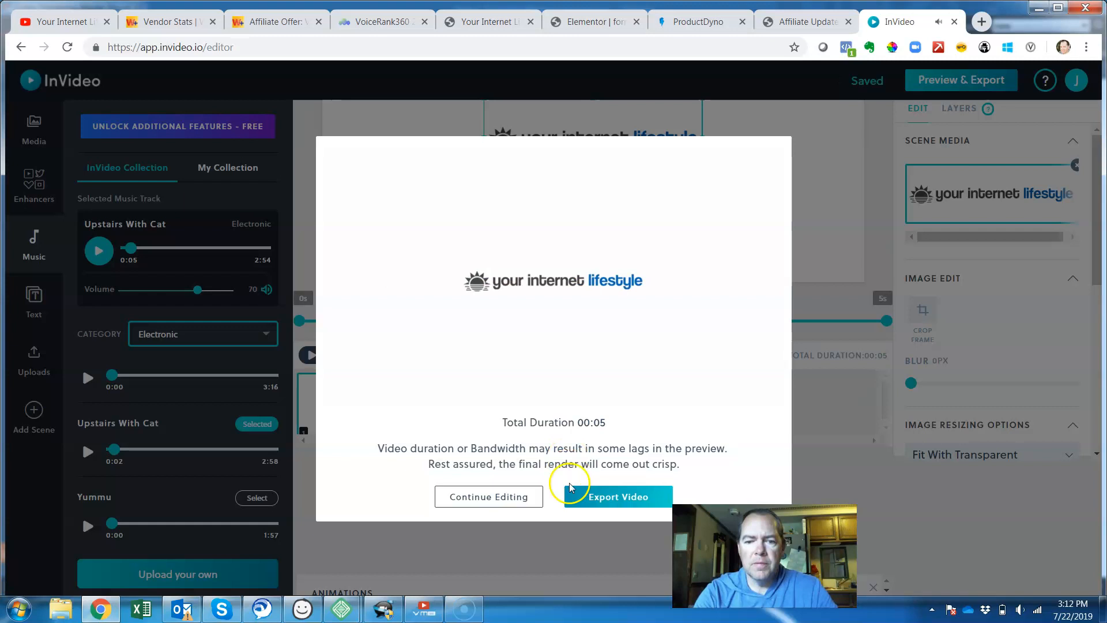
pyautogui.click(600, 507)
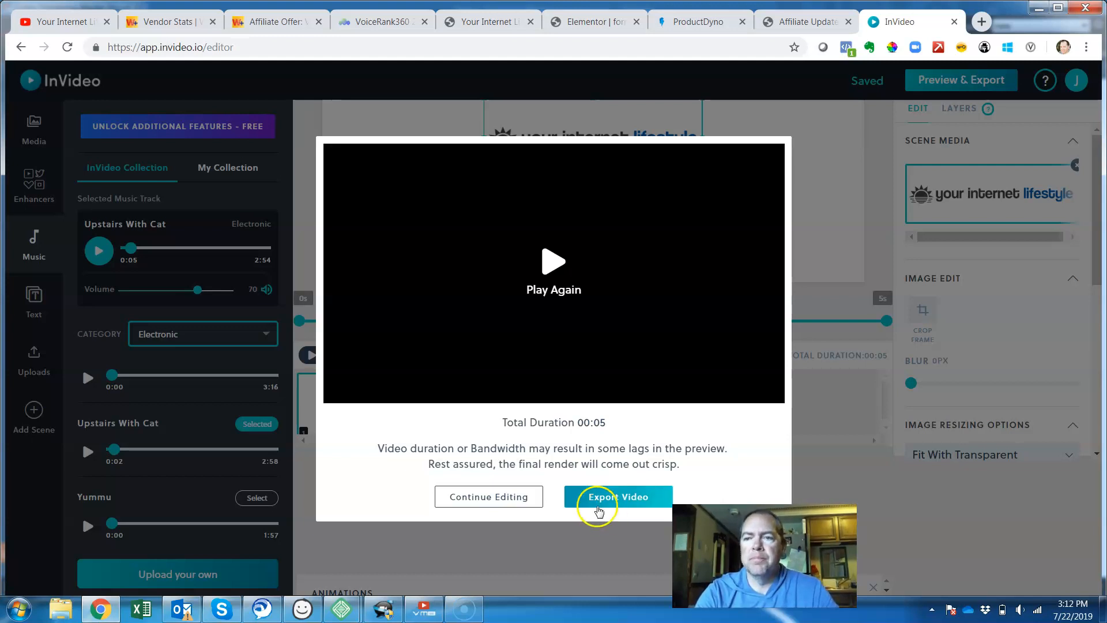